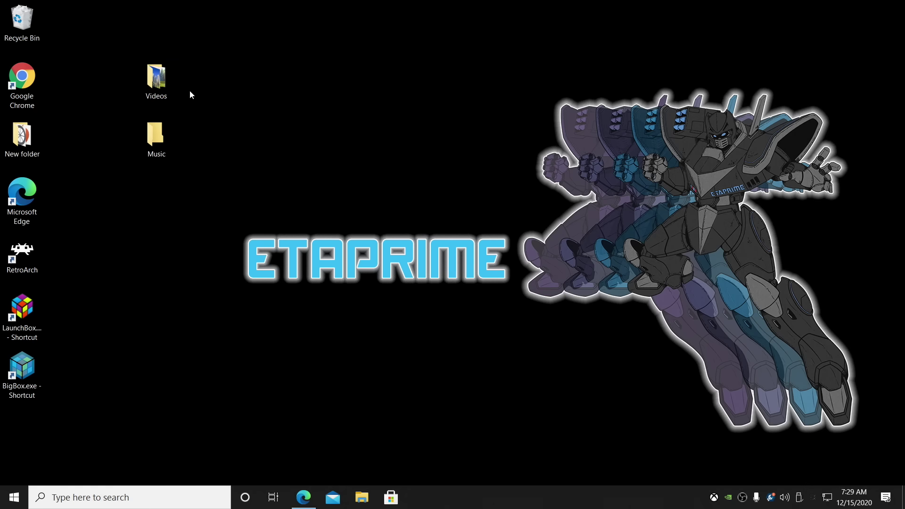
Look into the desktop Videos folder and open the 128GB USB (F:) drive in the same file window.
double_click(152, 83)
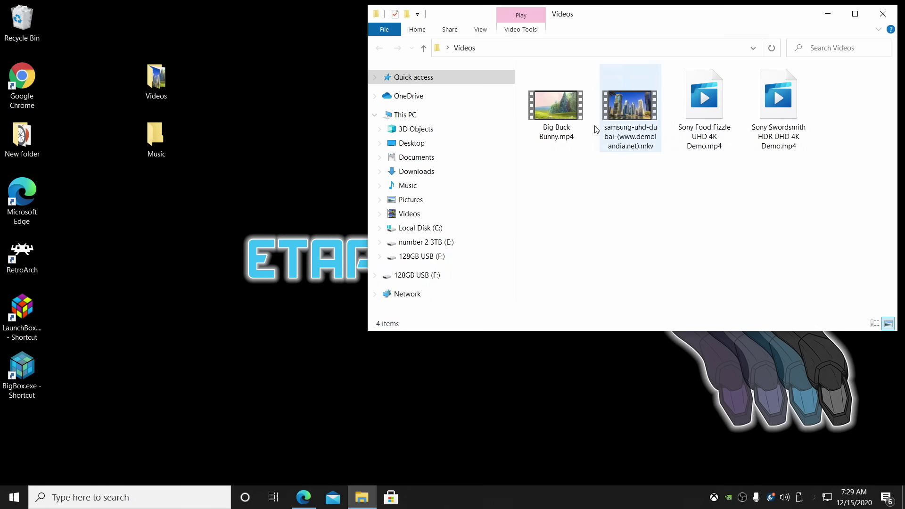
click(829, 14)
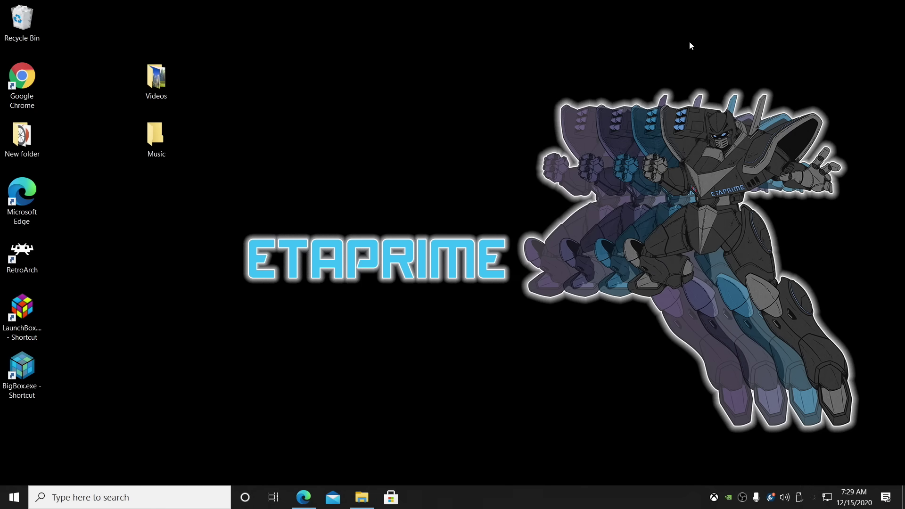
click(363, 496)
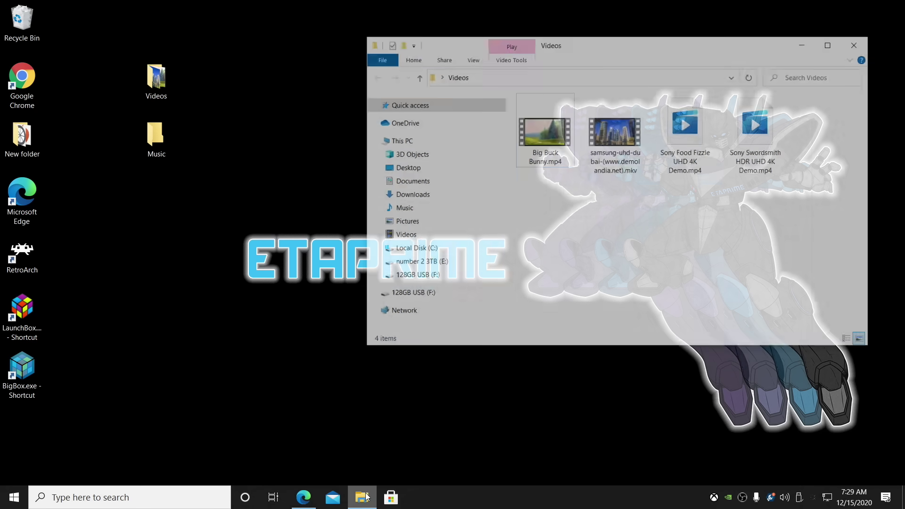
click(419, 275)
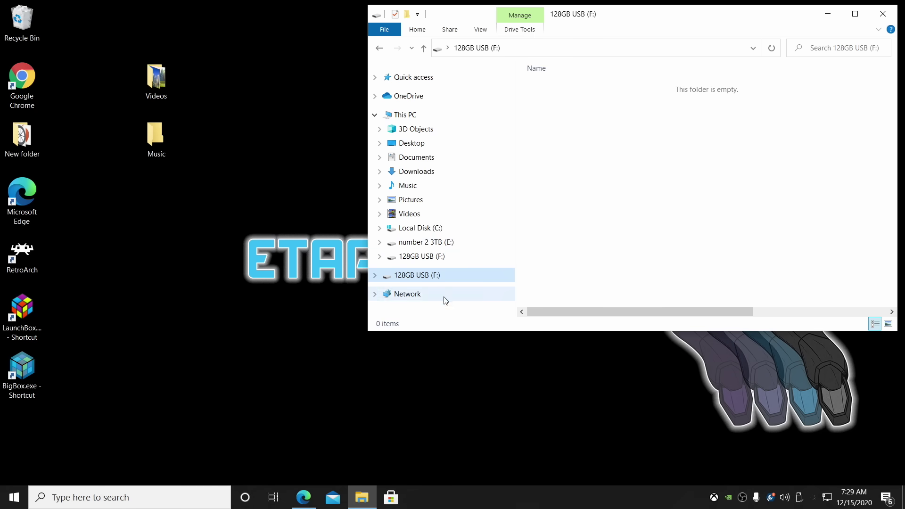
Check the file system and capacity of the 128GB USB (F:) drive in its properties.
right_click(439, 280)
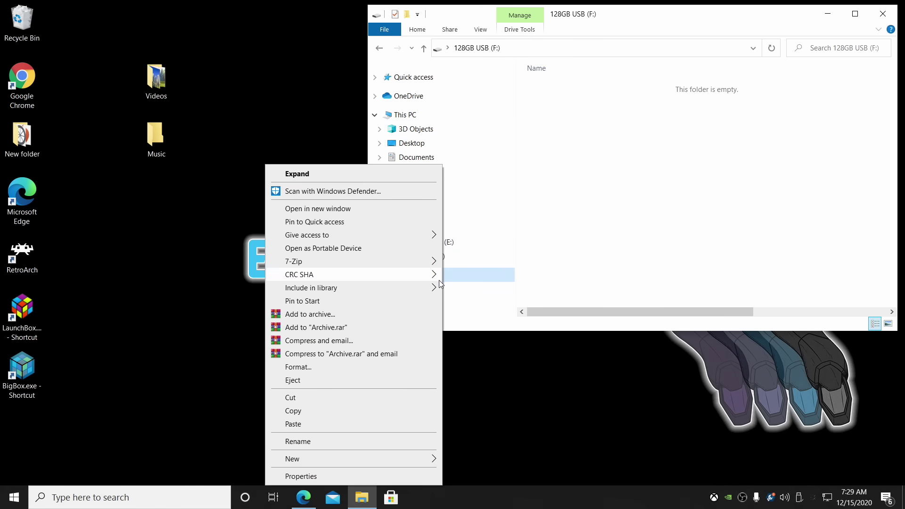
click(301, 476)
drag(470, 199, 685, 123)
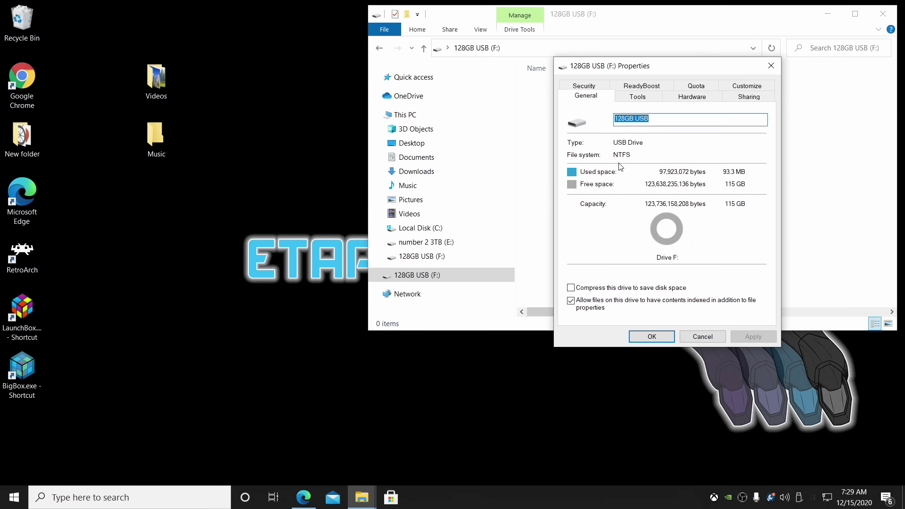
click(771, 66)
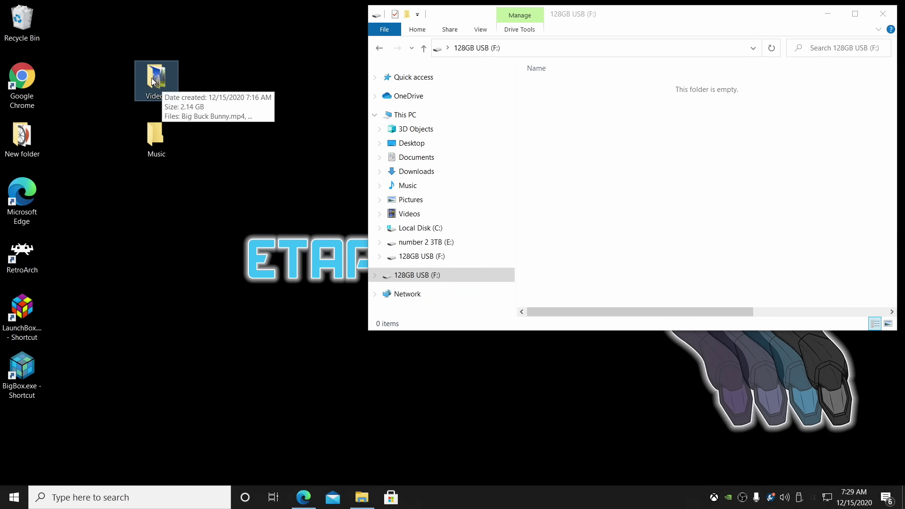
Copy the Videos and Music folders from the desktop to the 128GB USB (F:) drive.
drag(152, 80, 565, 159)
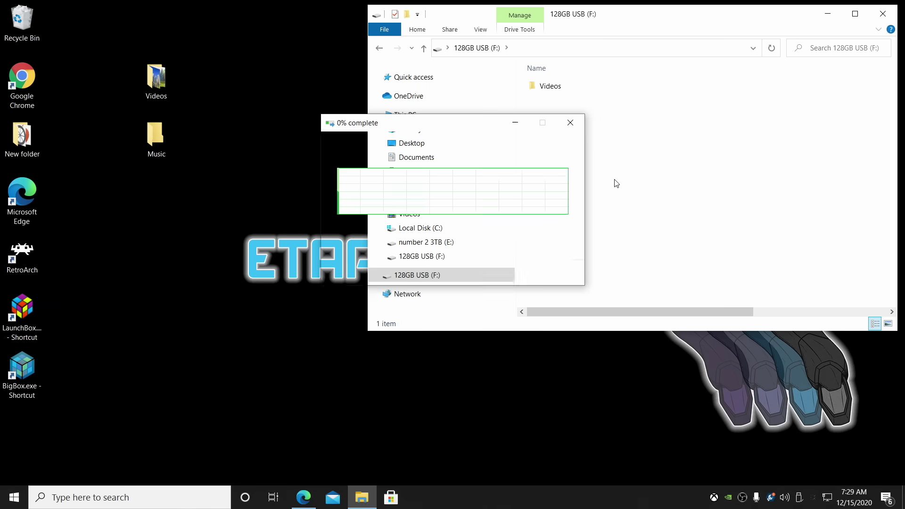
drag(438, 123, 433, 378)
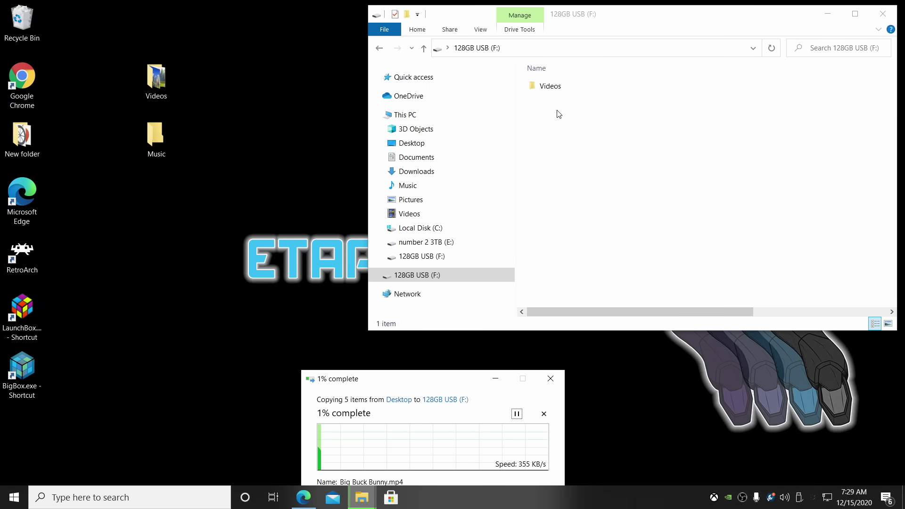
drag(159, 136, 536, 147)
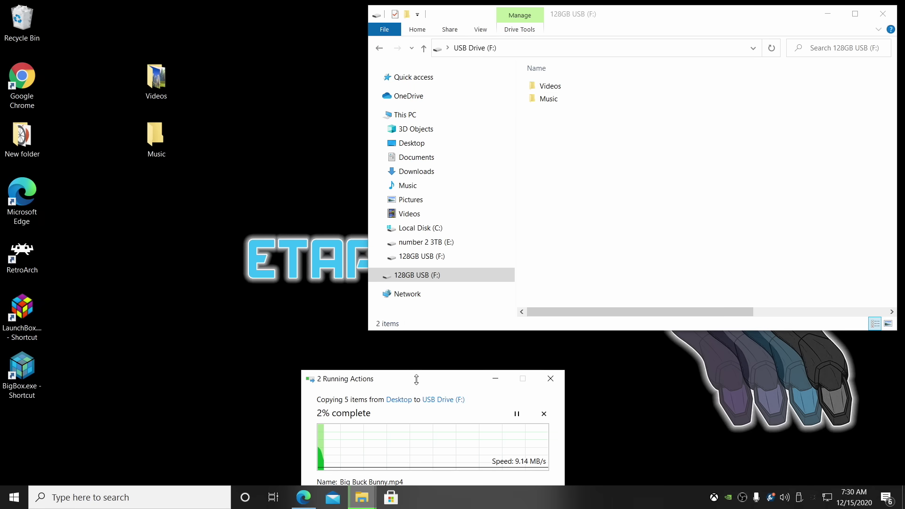
drag(384, 185, 373, 101)
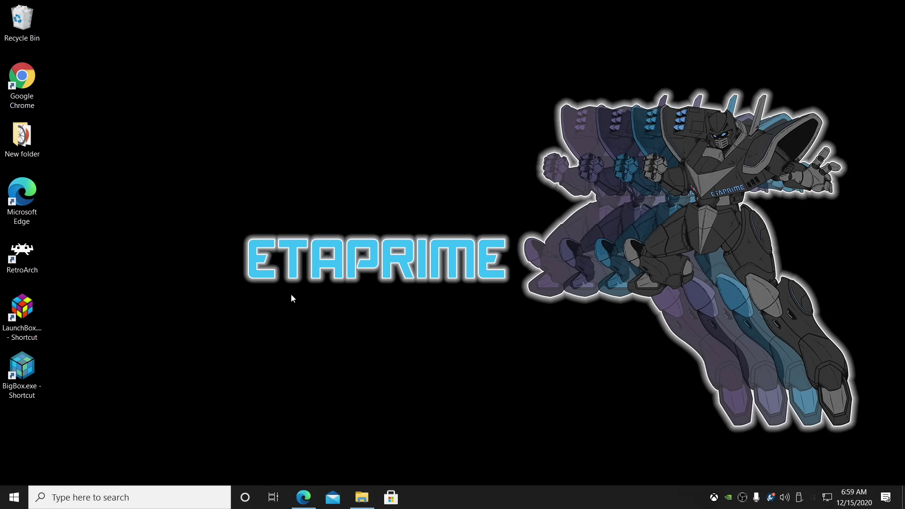
Switch to Microsoft Edge and download Raspberry Pi Imager for Windows from the Raspberry Pi OS page.
click(304, 497)
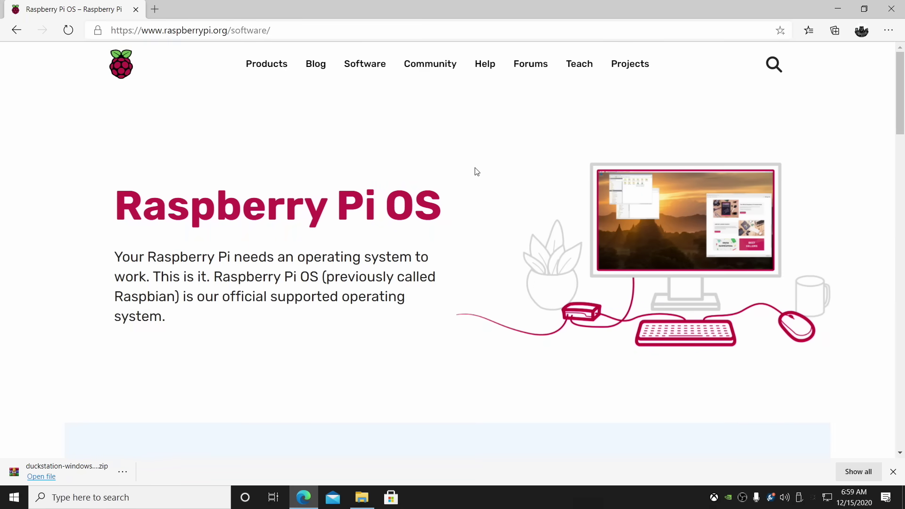
scroll(477, 171, down, 7)
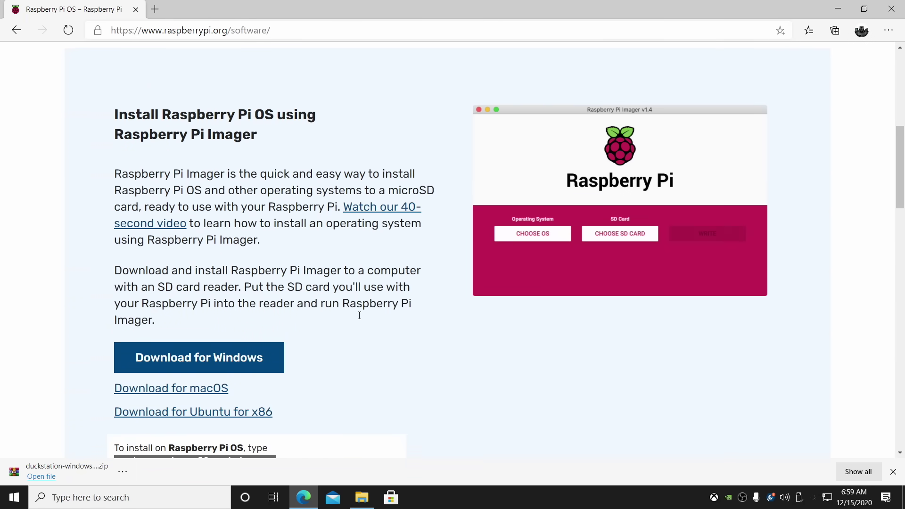
scroll(367, 331, down, 1)
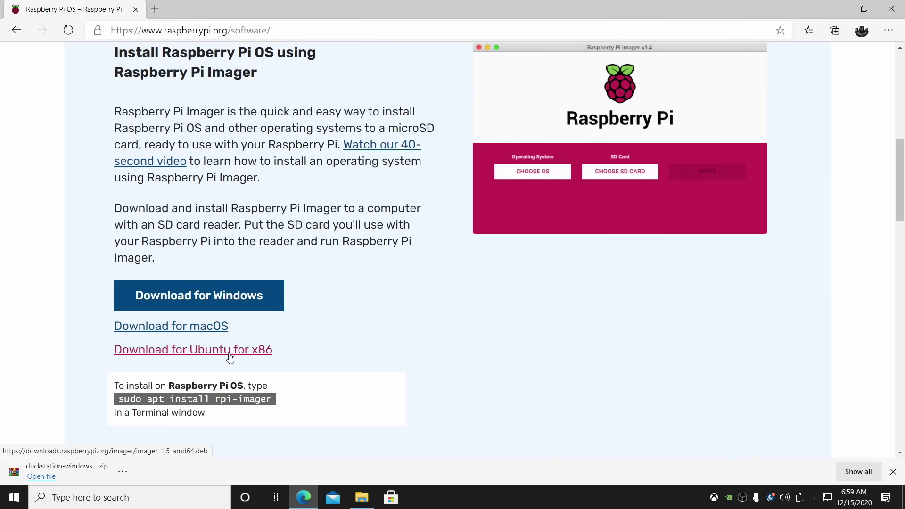
click(222, 289)
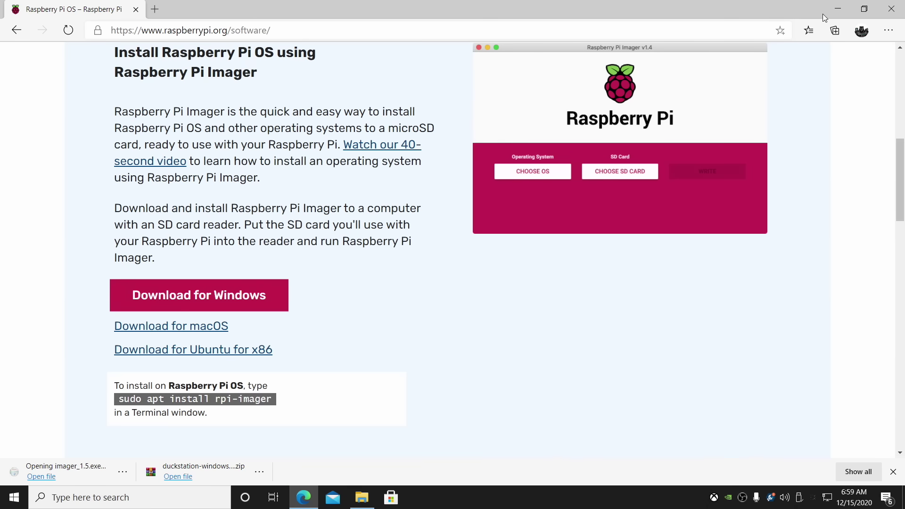
Minimize the browser, install Raspberry Pi Imager and finish setup with the option to run it.
click(838, 9)
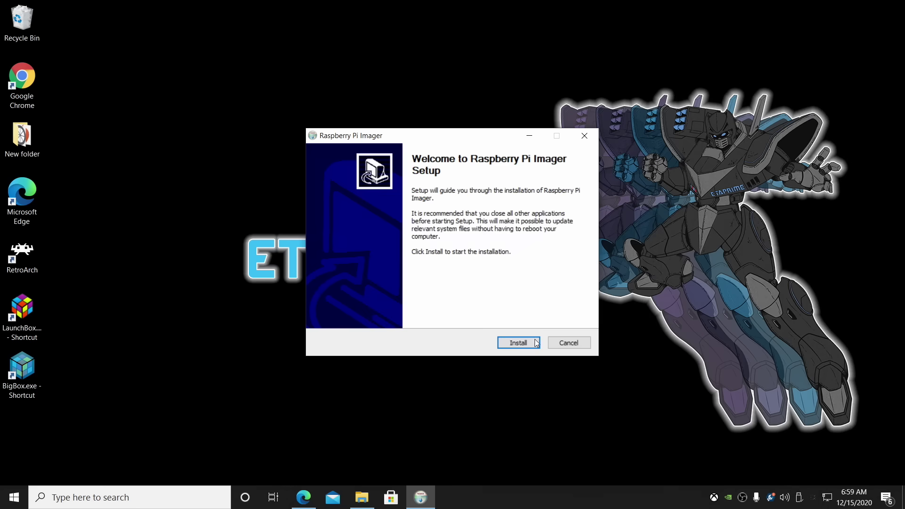
click(536, 341)
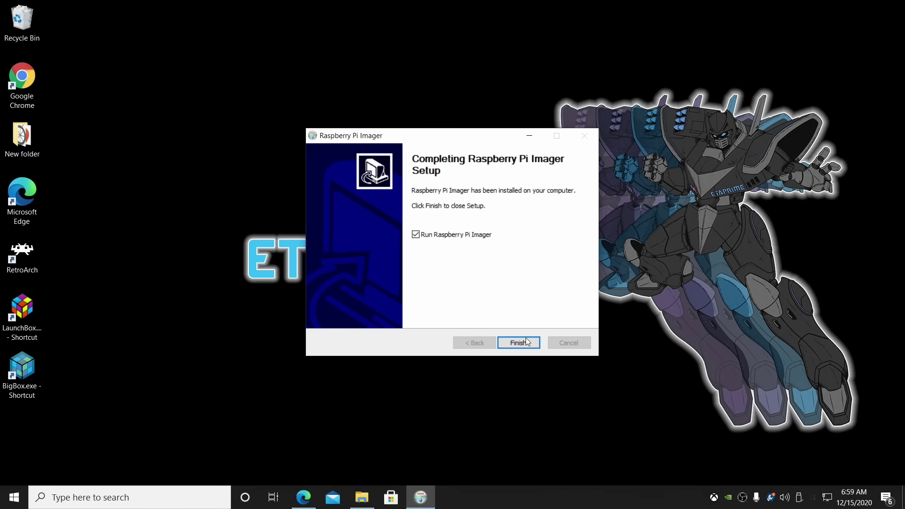
click(518, 343)
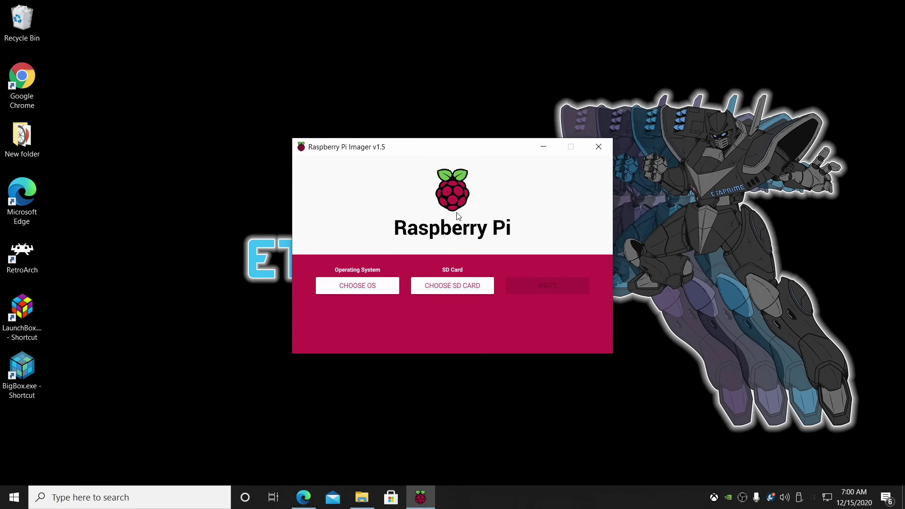
Choose Ubuntu Desktop 20.10 (RPi 4/400) from the general purpose systems as the operating system.
click(361, 286)
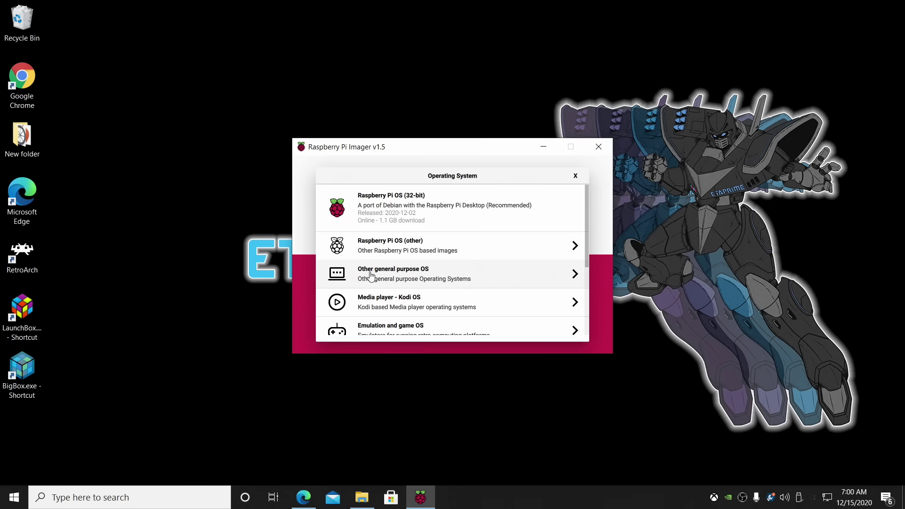
click(434, 273)
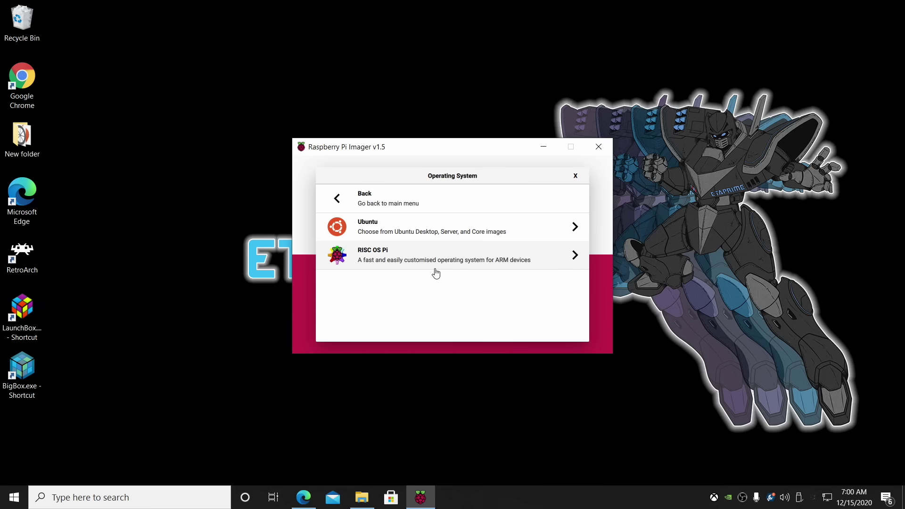
click(426, 231)
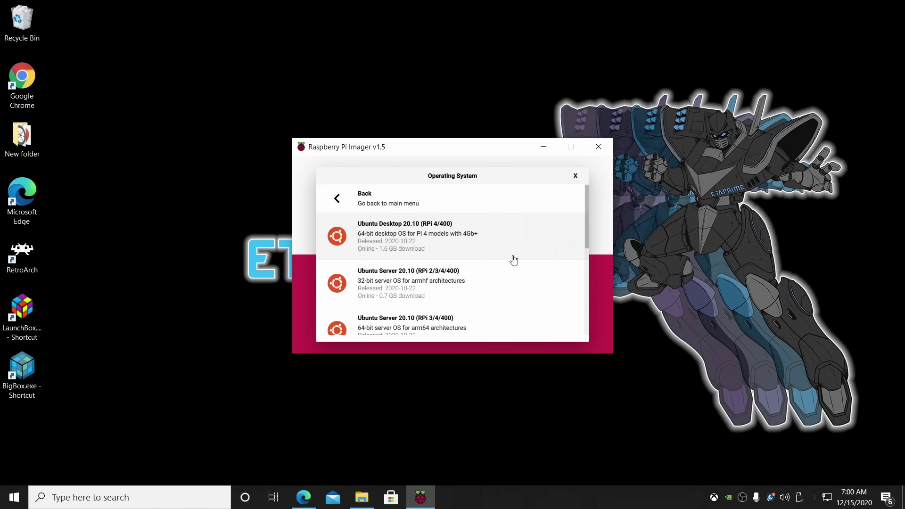
scroll(514, 261, down, 5)
scroll(514, 261, up, 5)
click(419, 240)
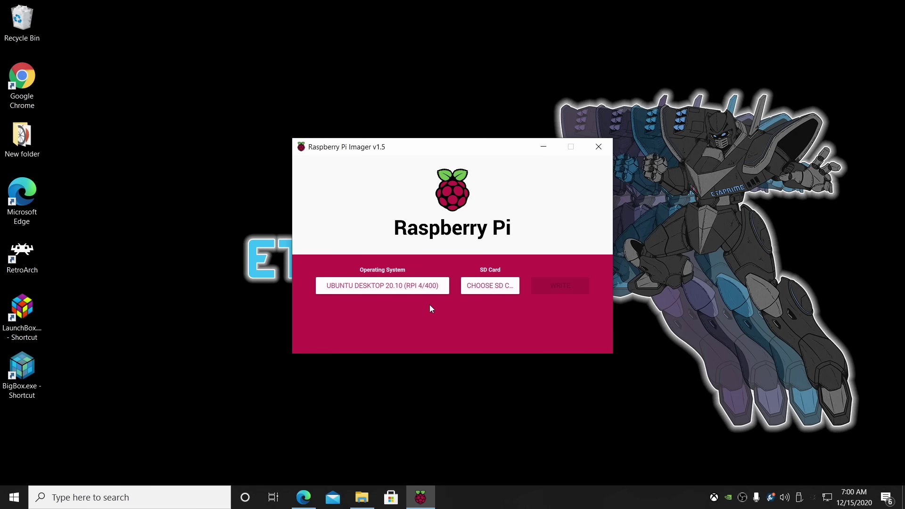
Write the image to the 32.0 GB TS-RDF5 SD Transcend USB Device, erasing its existing data, and close the imager.
click(485, 285)
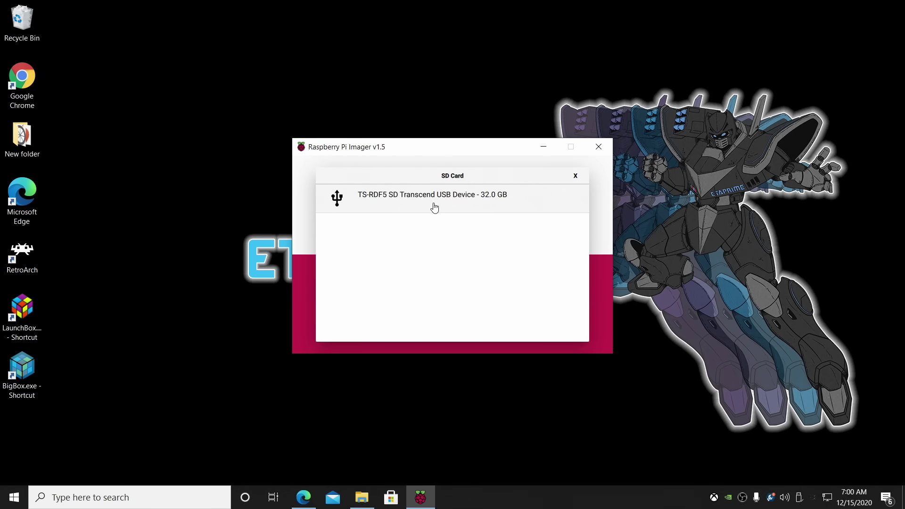
click(457, 195)
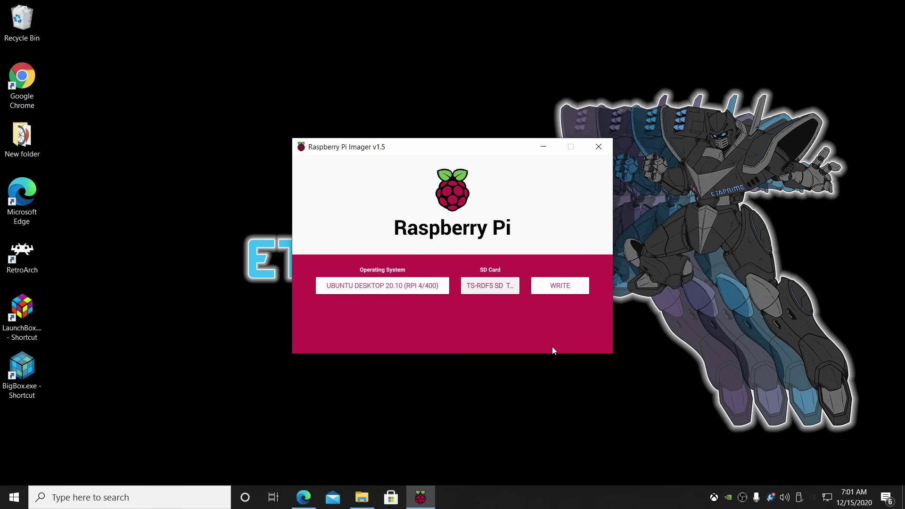
click(550, 290)
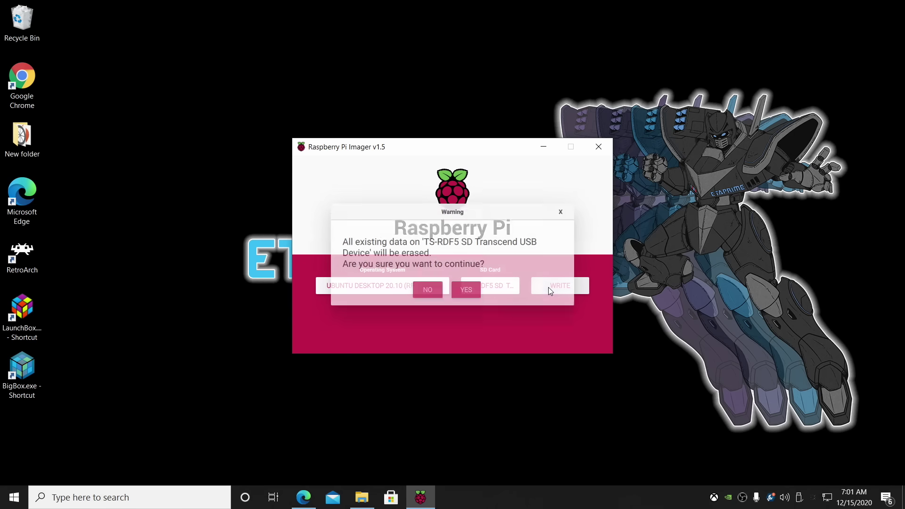
click(475, 291)
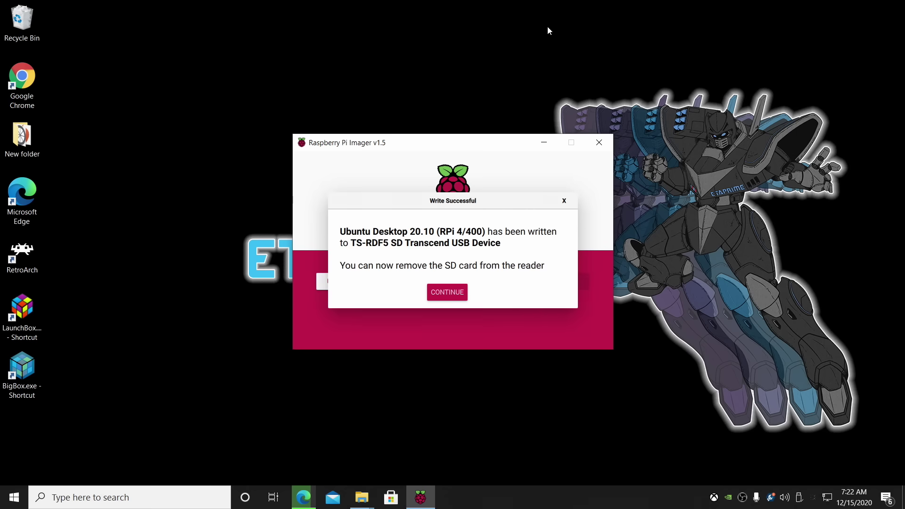
click(456, 292)
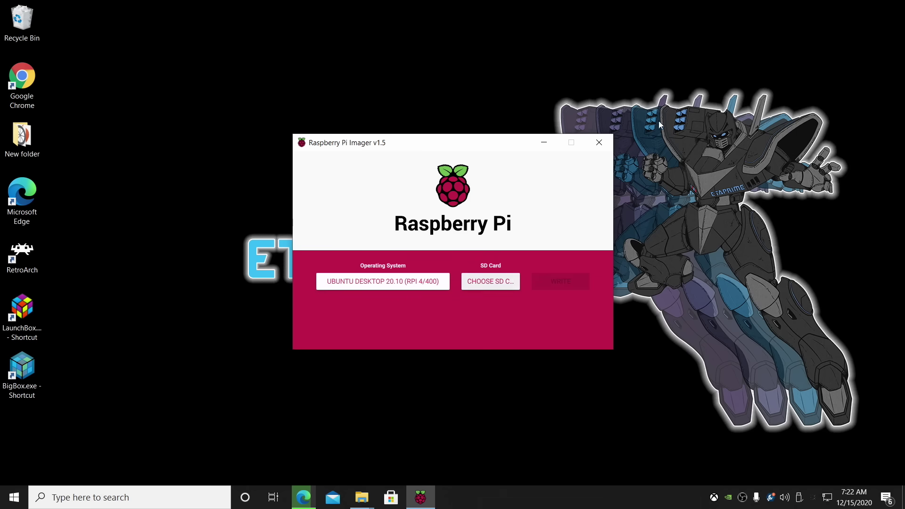
click(600, 142)
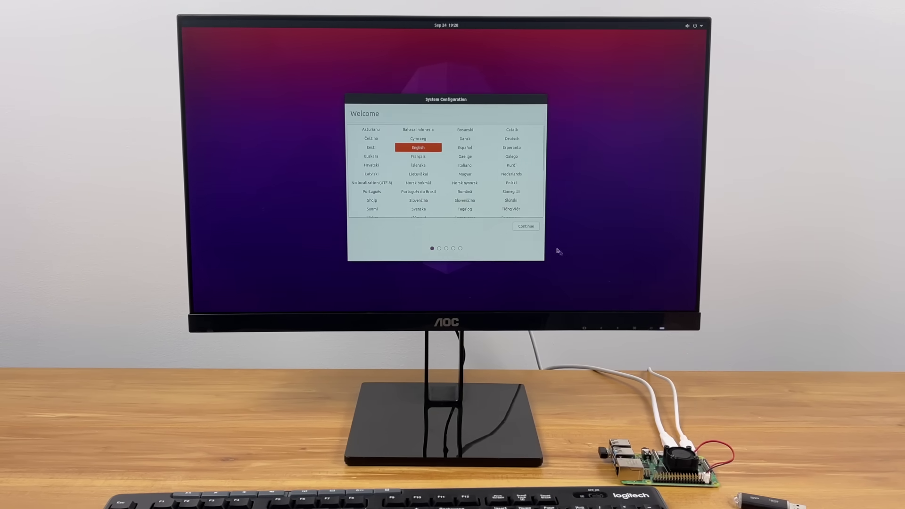
Accept English as the system language and English (US) as the keyboard layout.
key(Return)
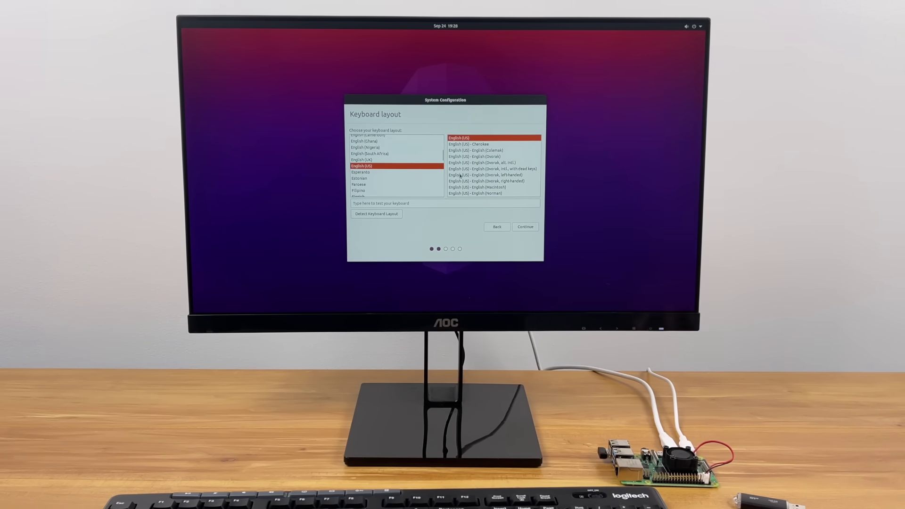
key(Return)
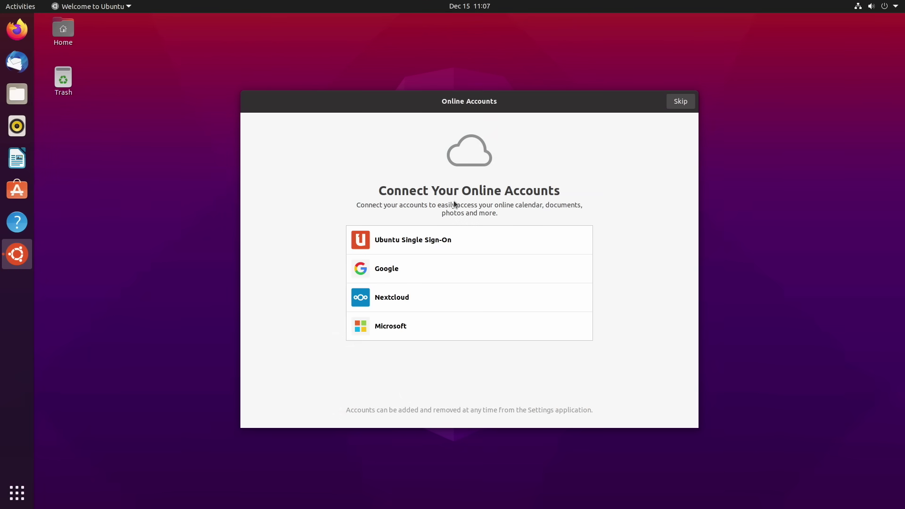
Skip the online accounts, decline to send system info, and leave Location Services off in the welcome setup.
click(681, 101)
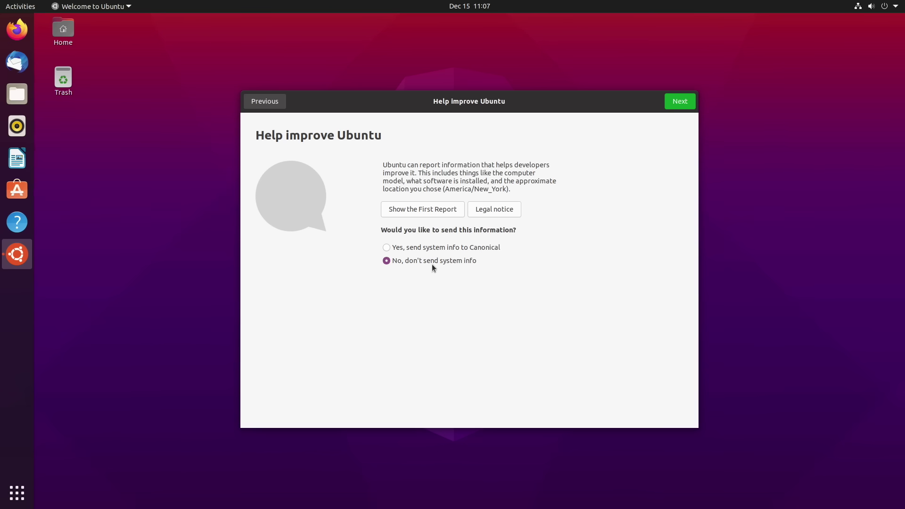
click(679, 102)
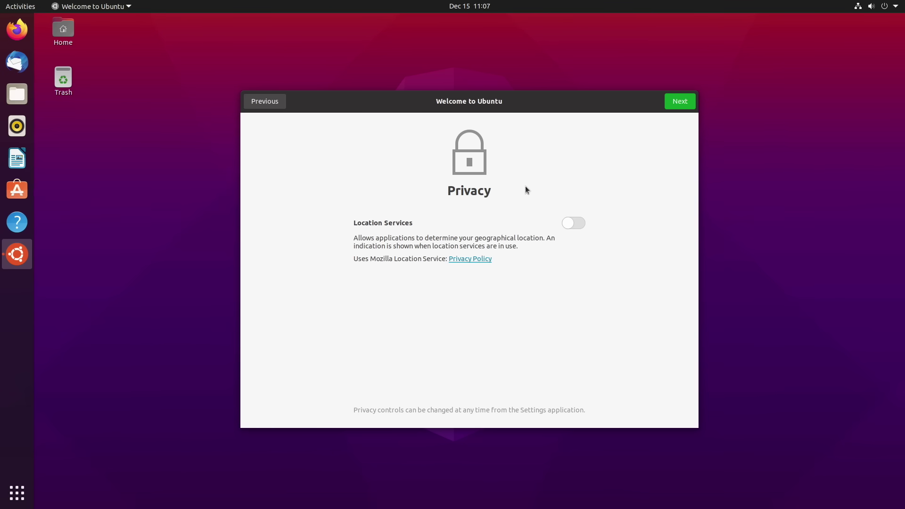
click(680, 106)
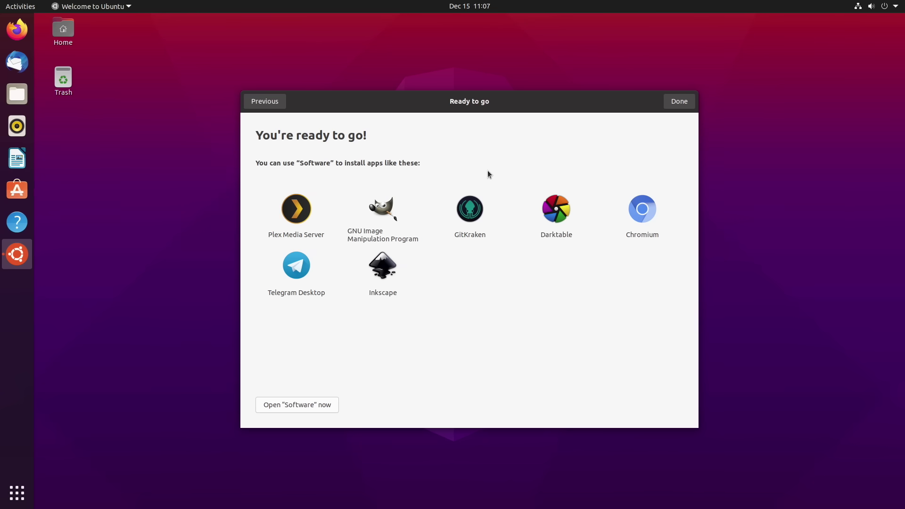
View the suggested Plex Media Server software page and open the overview of installed applications.
click(294, 215)
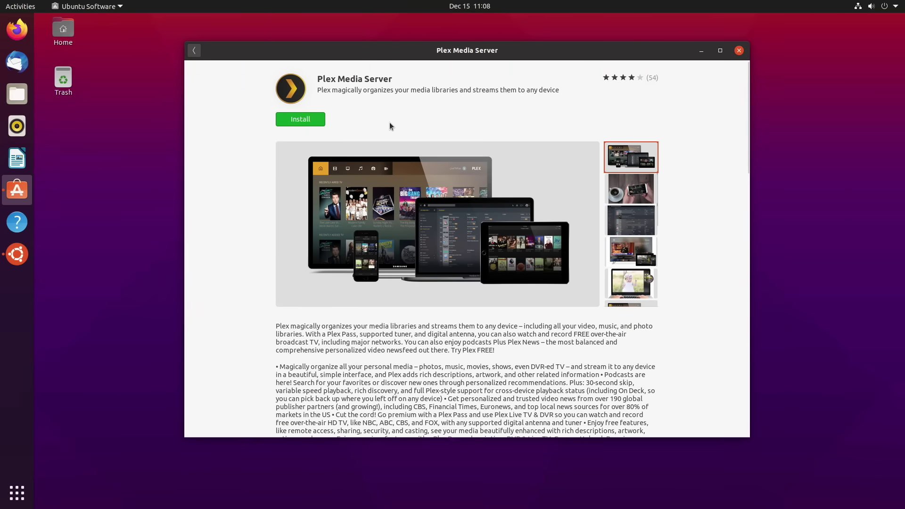
click(16, 503)
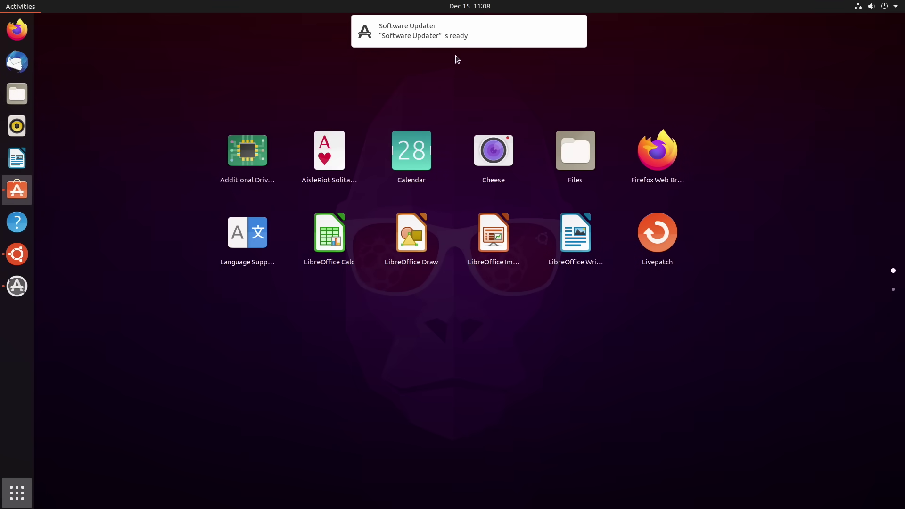
Search the installed applications for "softwar" and bring the Plex Media Server page in Ubuntu Software back to the front.
click(474, 31)
text(softwar)
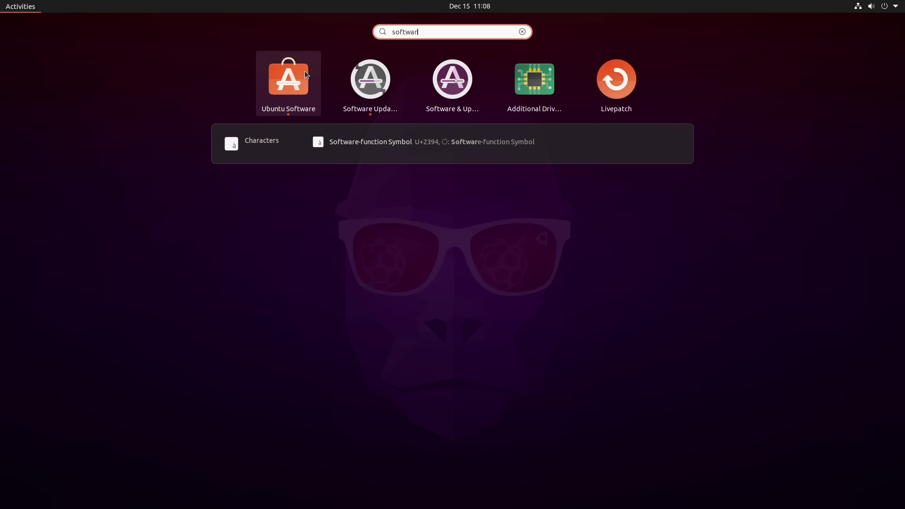
click(305, 72)
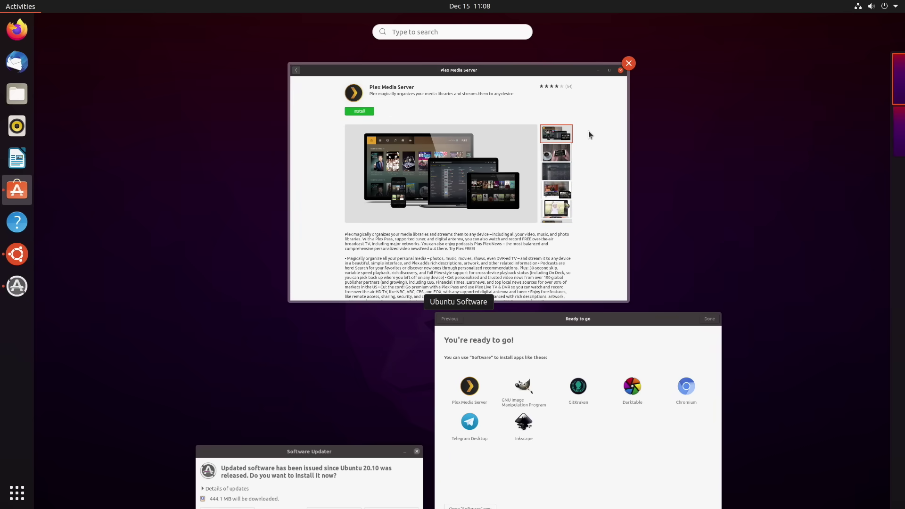
click(589, 131)
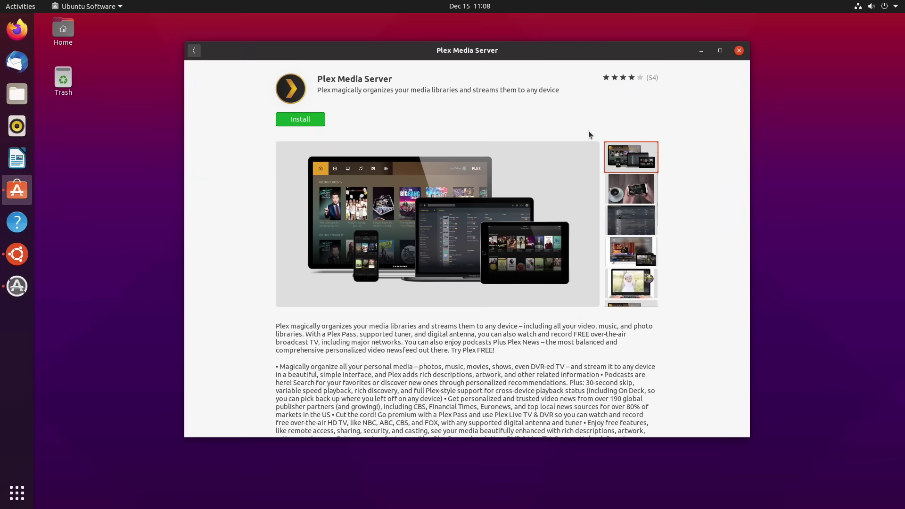
Install Plex Media Server, authenticating with the account password, and close the software store.
click(310, 118)
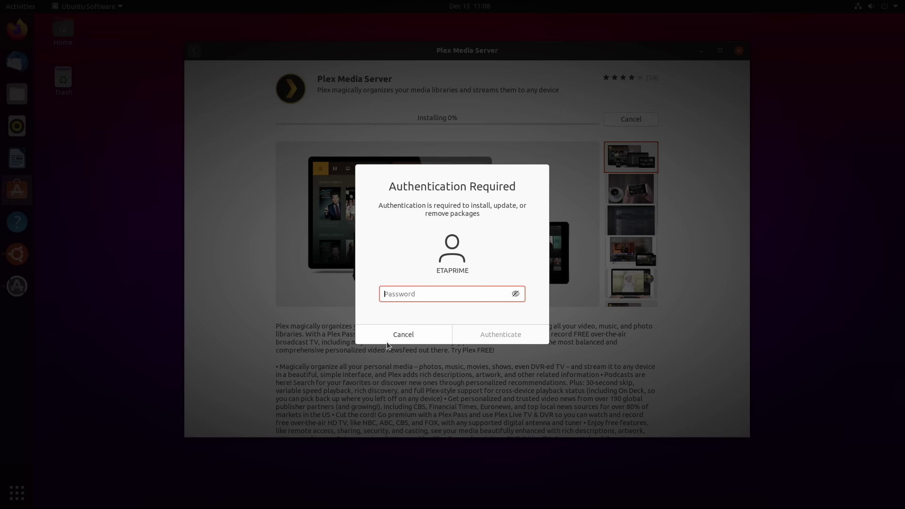
text(••)
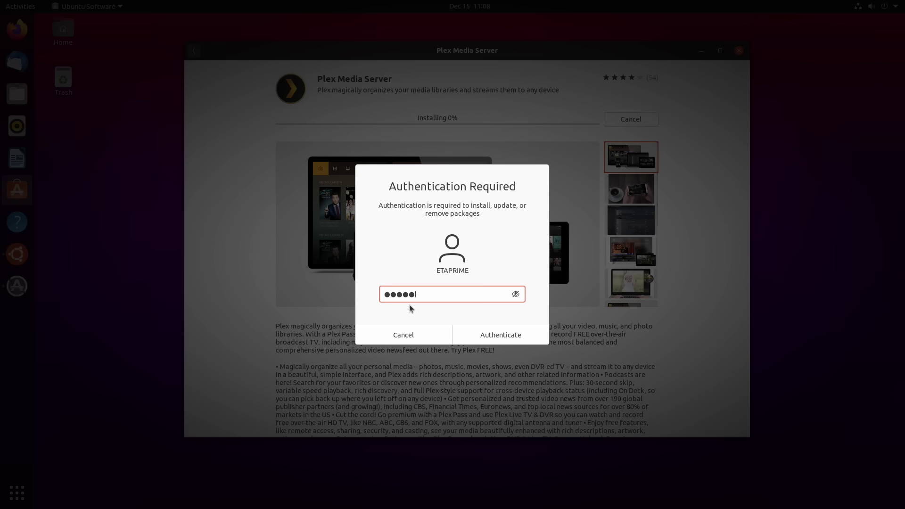
text(•••)
key(Return)
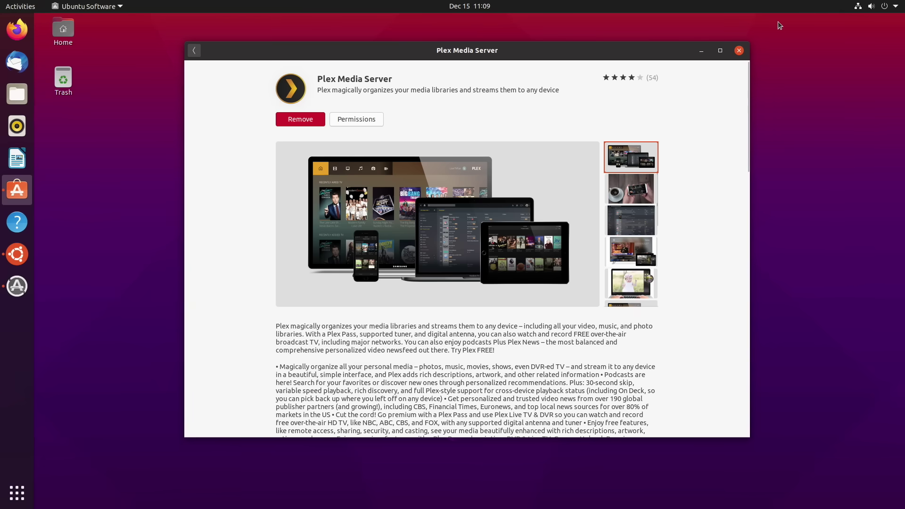
click(738, 54)
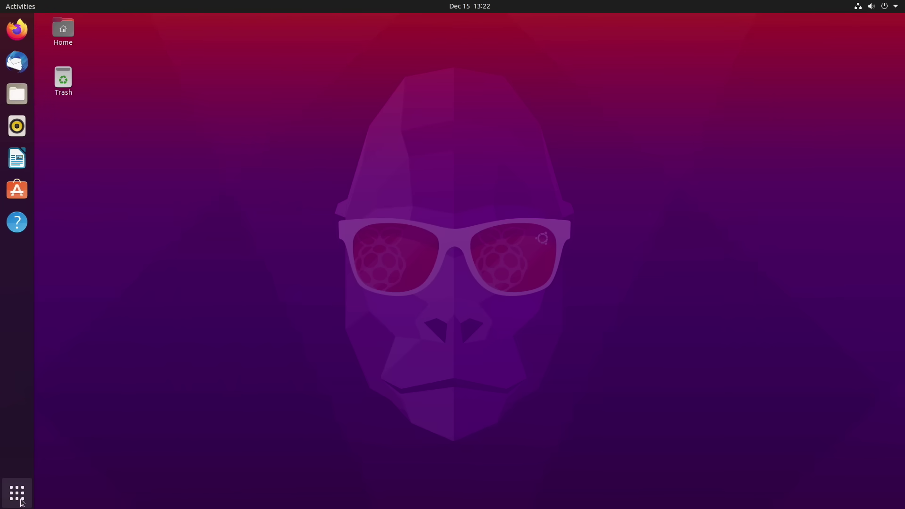
Search the applications for "plex", add Plex Media Server to the favorites, and return to the desktop.
click(15, 495)
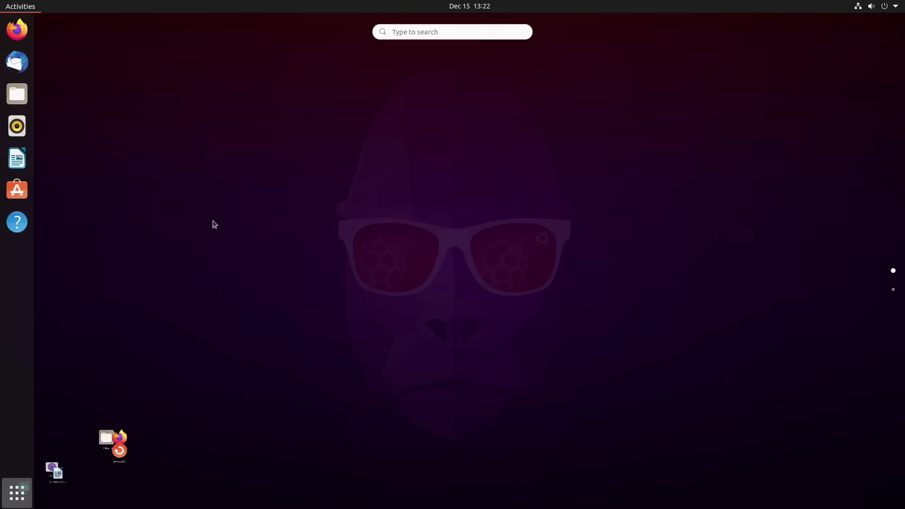
click(427, 30)
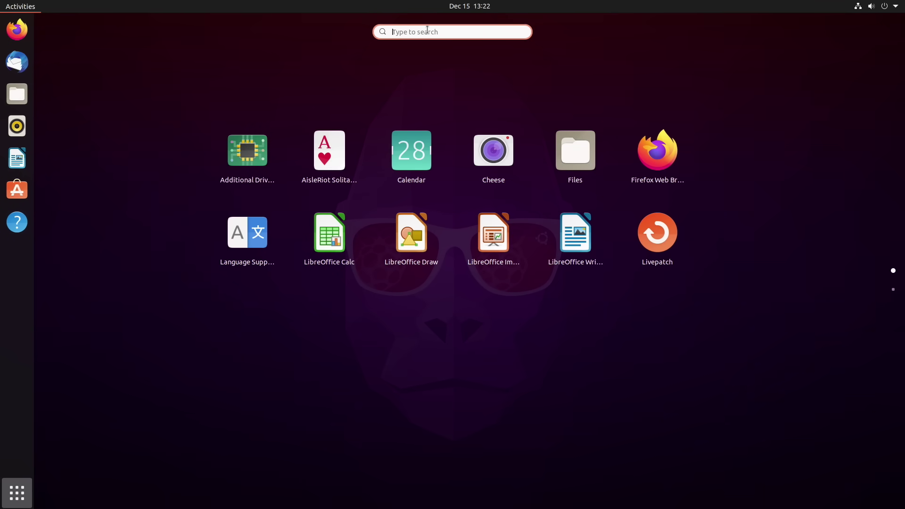
text(plex)
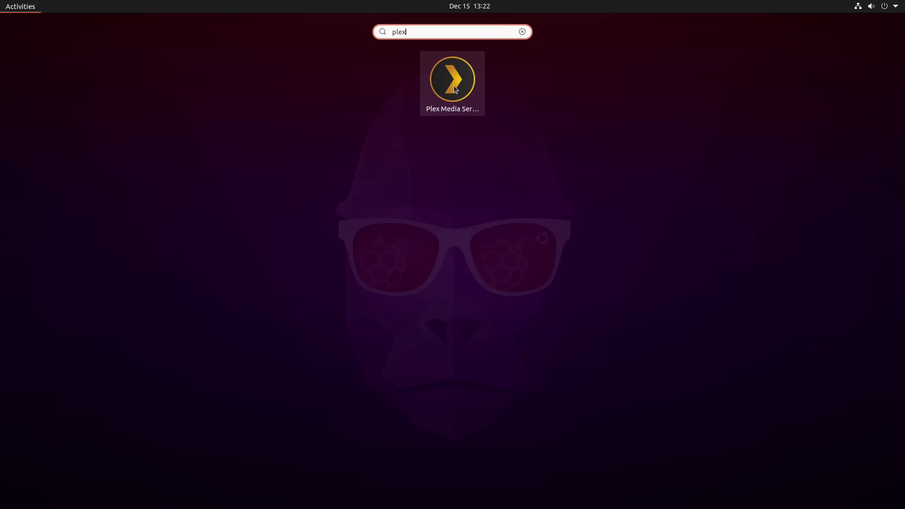
right_click(453, 86)
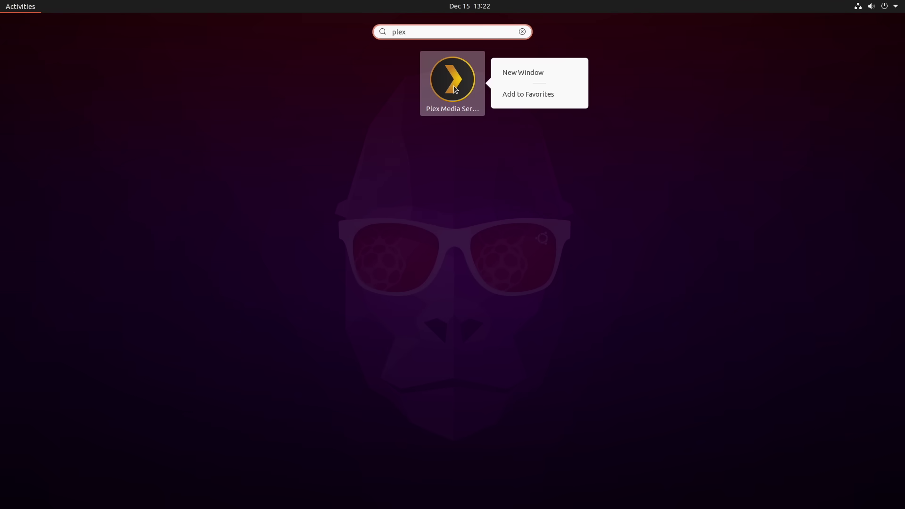
click(515, 97)
key(BackSpace)
key(BackSpace)
key(BackSpace)
key(BackSpace)
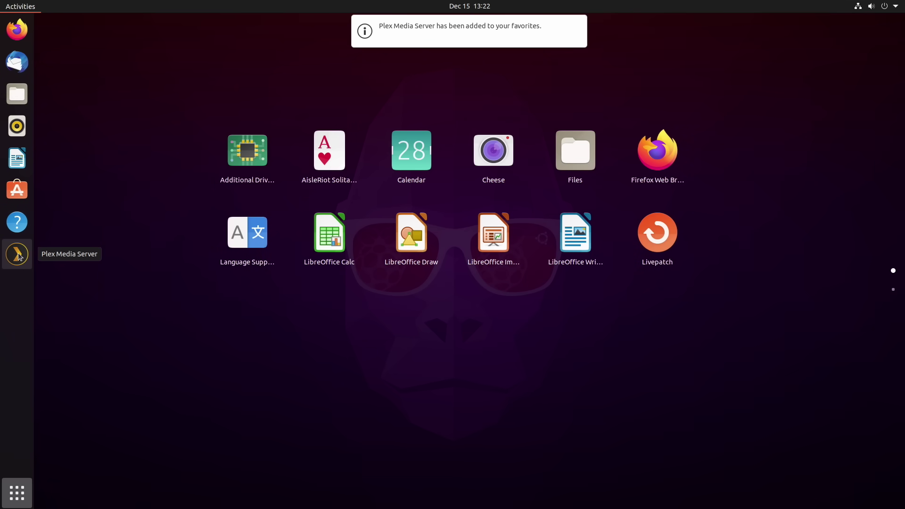
click(133, 181)
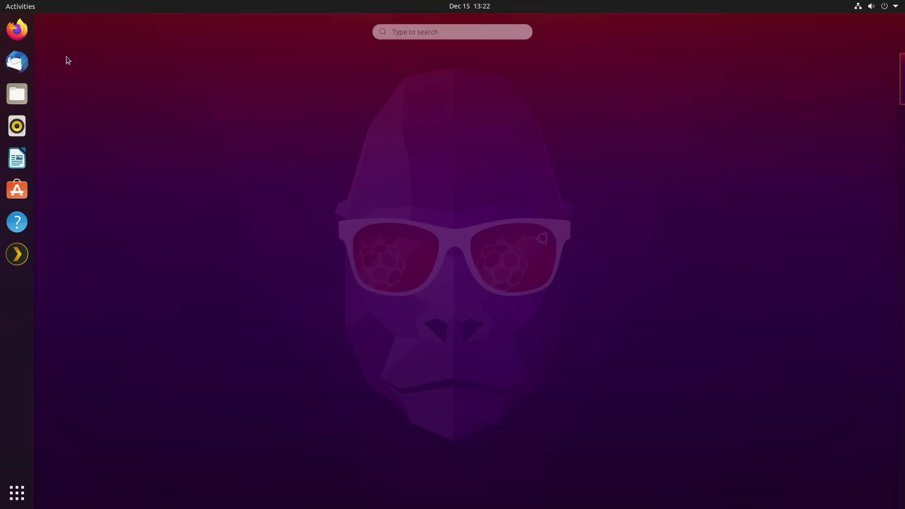
click(67, 60)
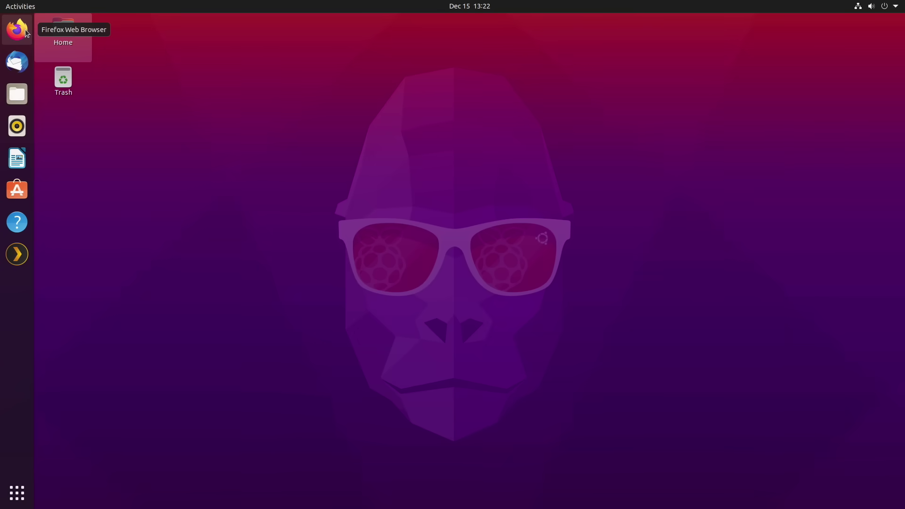
Search the web for "plex" in Firefox, view the Plex website with its sign-up option, and close the browser.
click(19, 32)
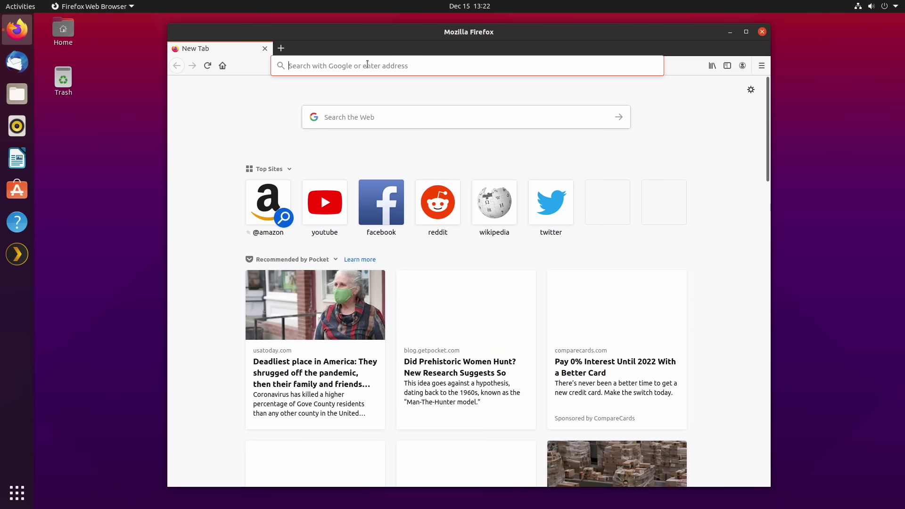
text(plex)
key(Return)
click(383, 174)
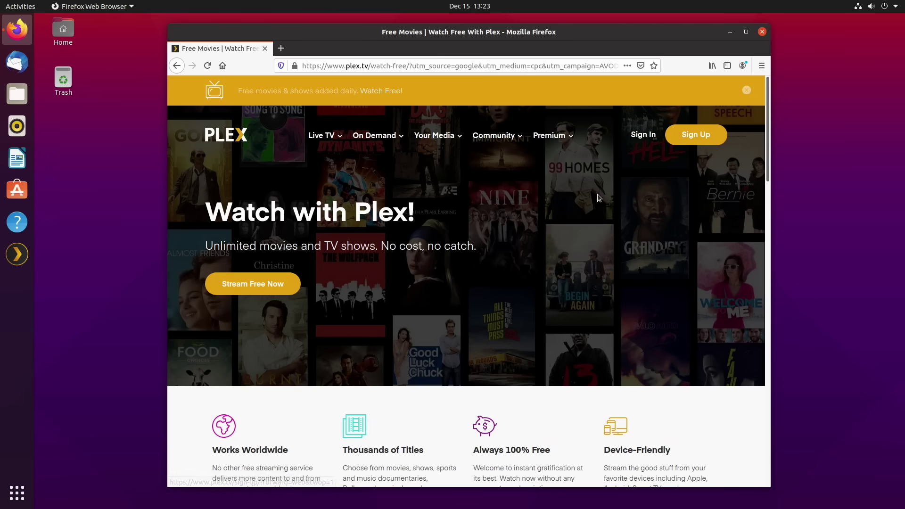
click(763, 32)
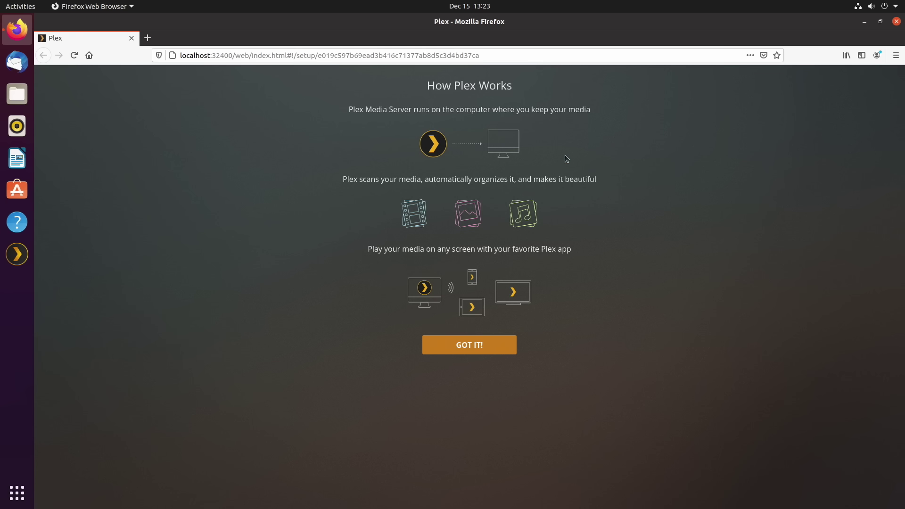
Dismiss the How Plex Works introduction and Plex Pass offer, and name the server Pi4 with access outside the home allowed.
click(493, 352)
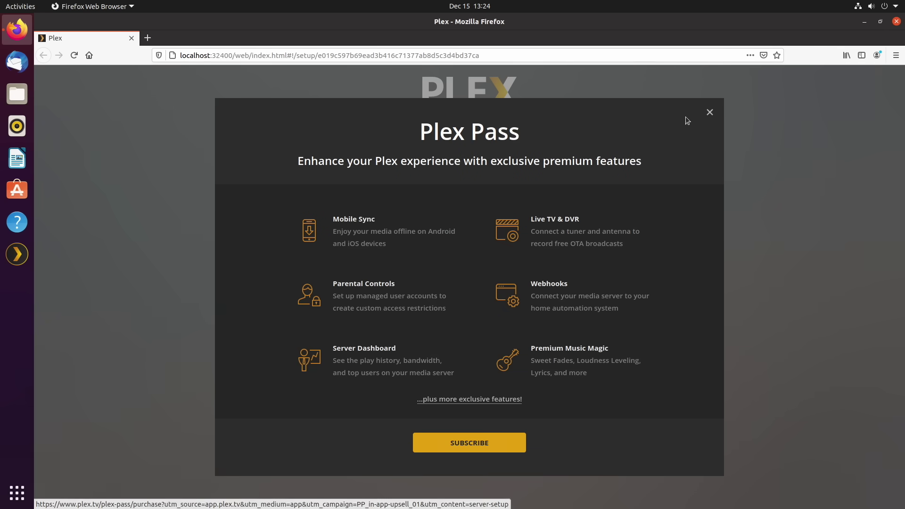
click(709, 114)
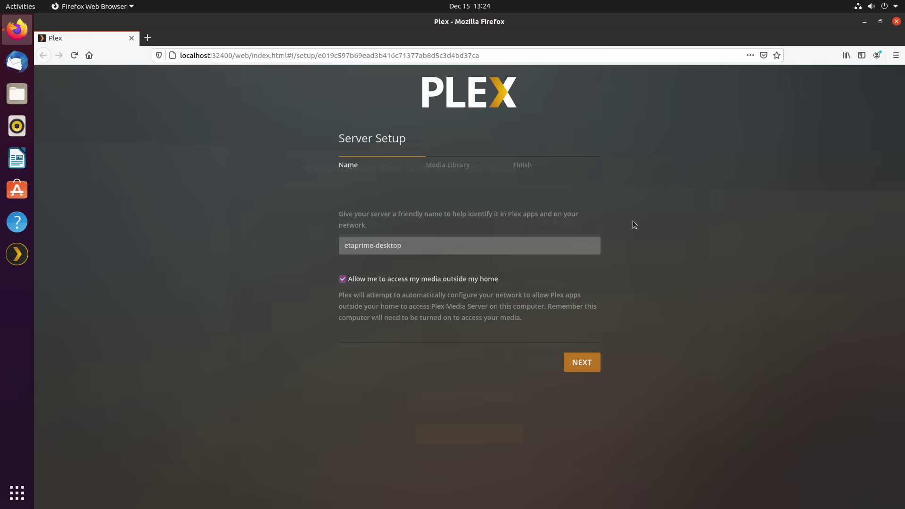
click(412, 242)
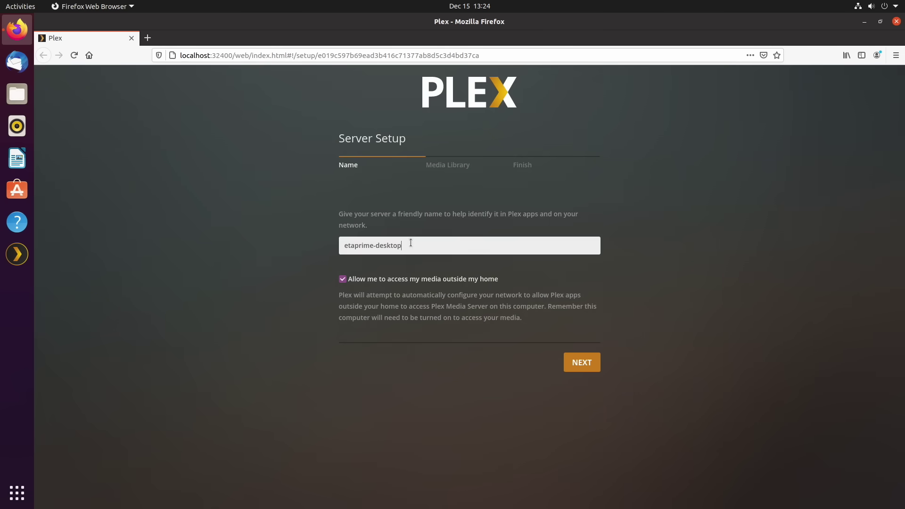
triple_click(378, 246)
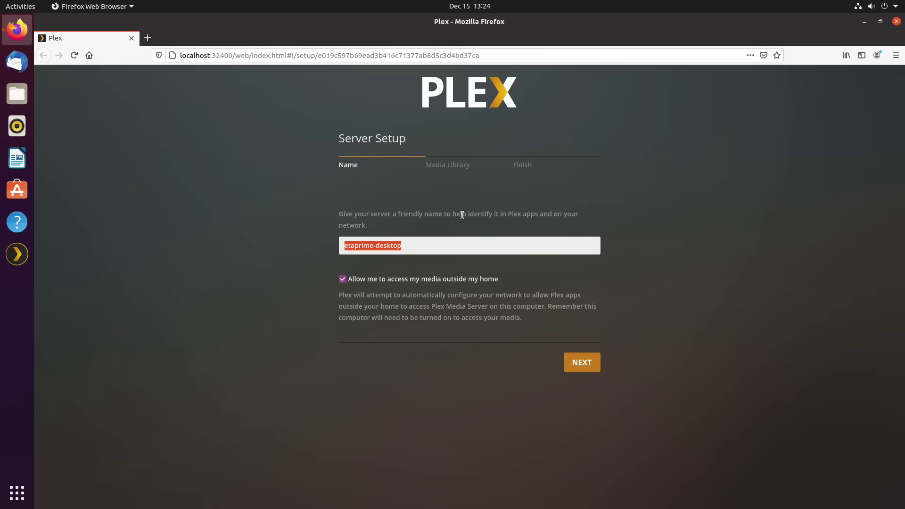
text(Pi4)
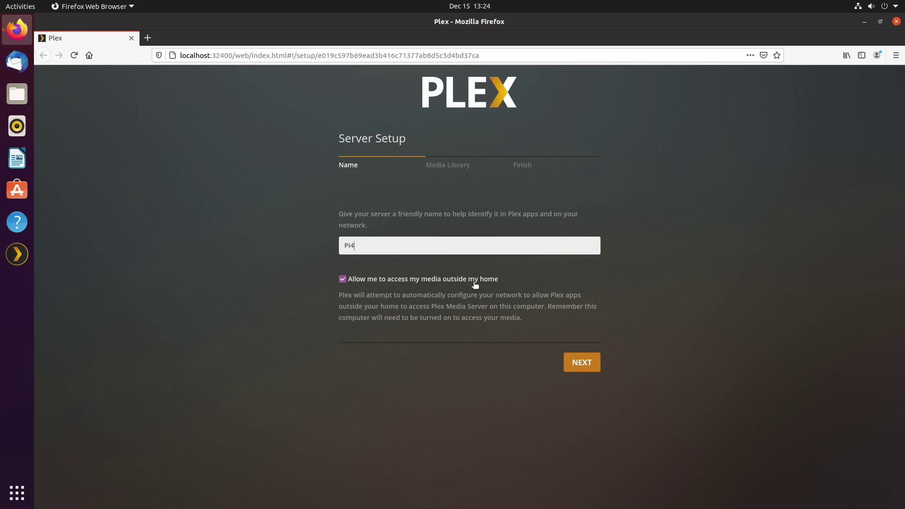
click(582, 364)
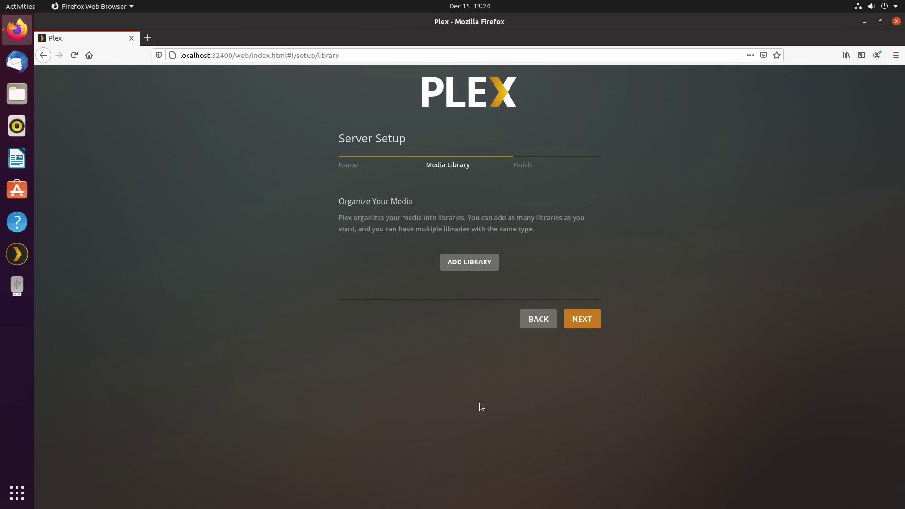
Start a new library of type Movies, keeping the name Movies and the language English (United States).
click(471, 264)
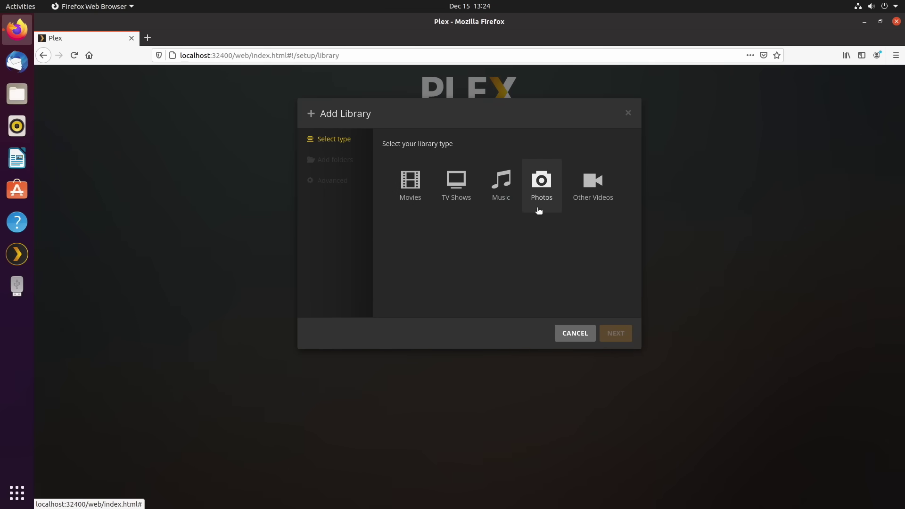
click(424, 192)
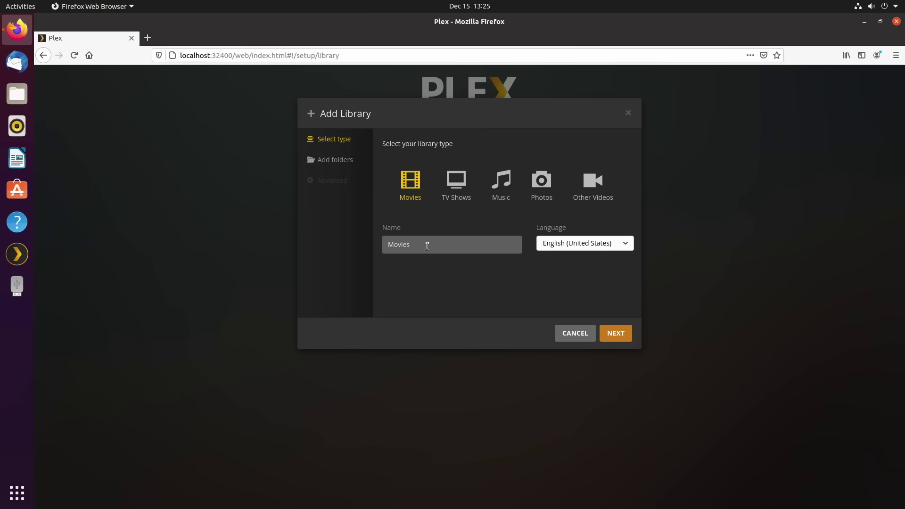
click(609, 338)
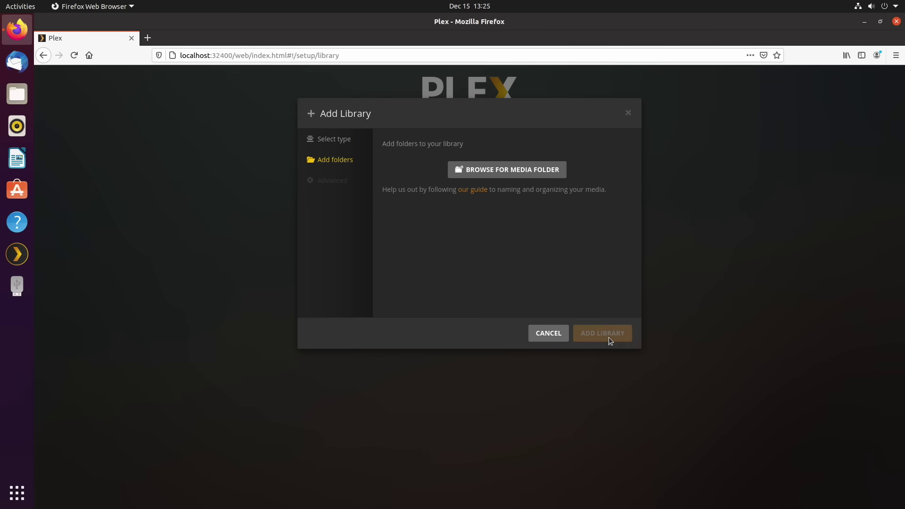
Add the Videos folder from the 128GB USB drive under /media to the Movies library.
click(490, 170)
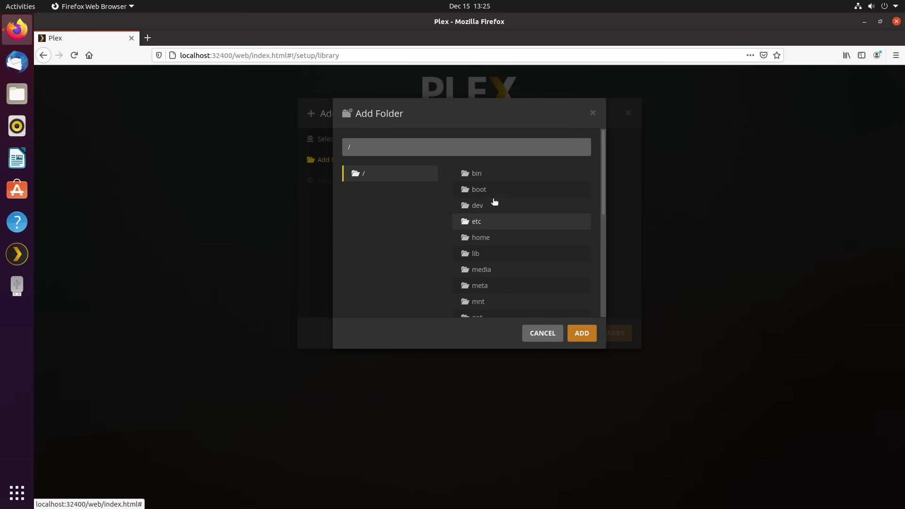
click(493, 278)
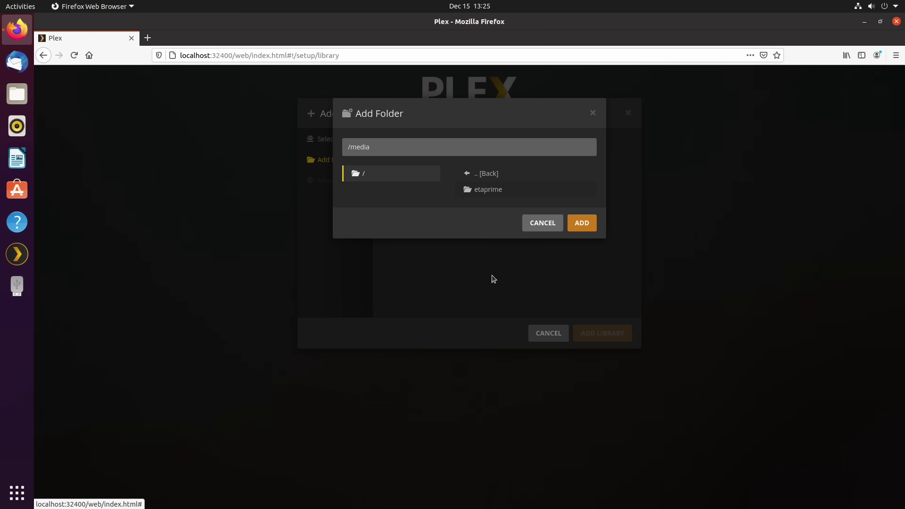
click(509, 196)
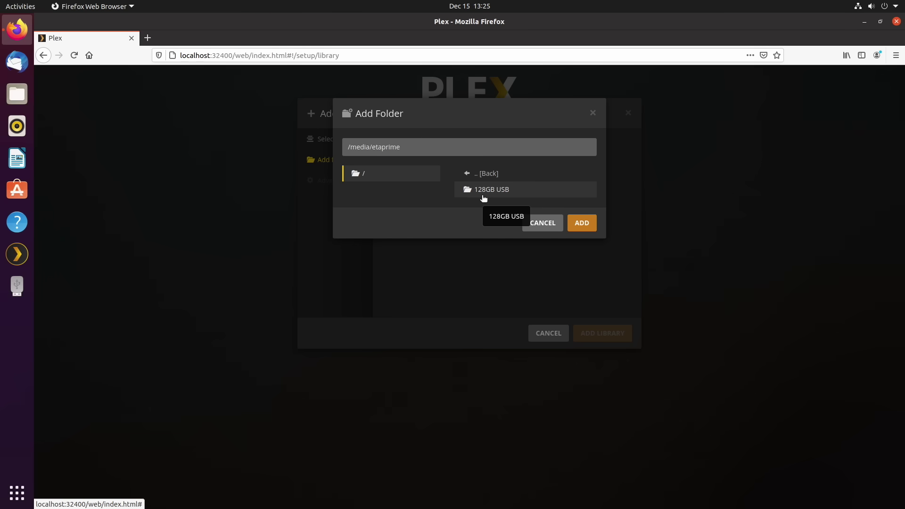
click(486, 196)
click(503, 226)
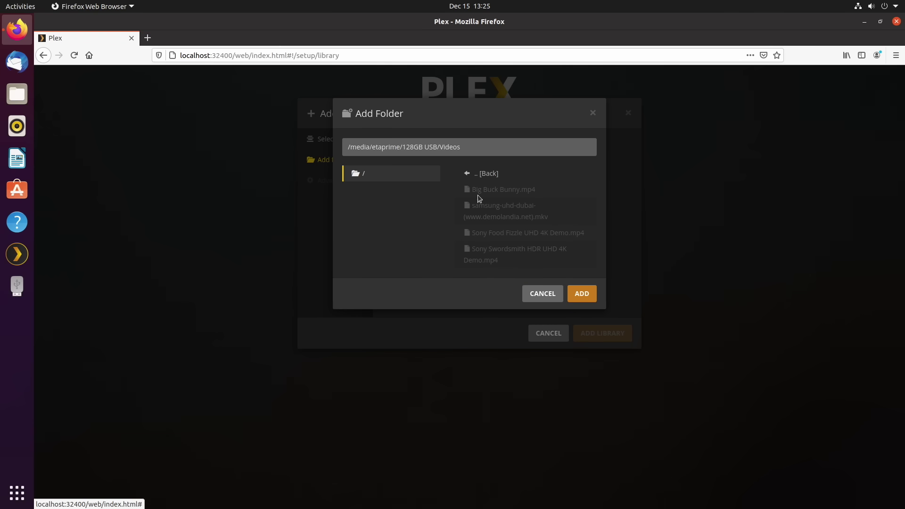
click(583, 297)
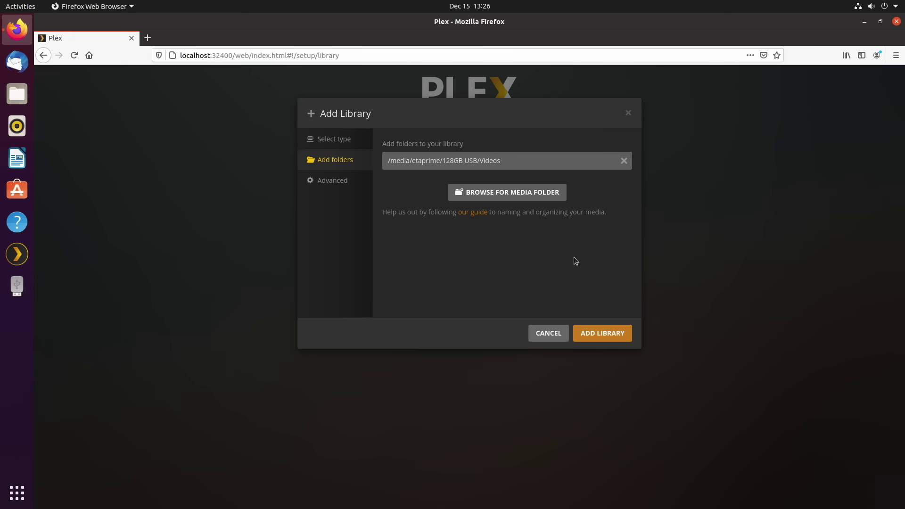
Examine the advanced options of the Movies library, including scanner, agent, visibility, local assets and trailer settings.
click(333, 184)
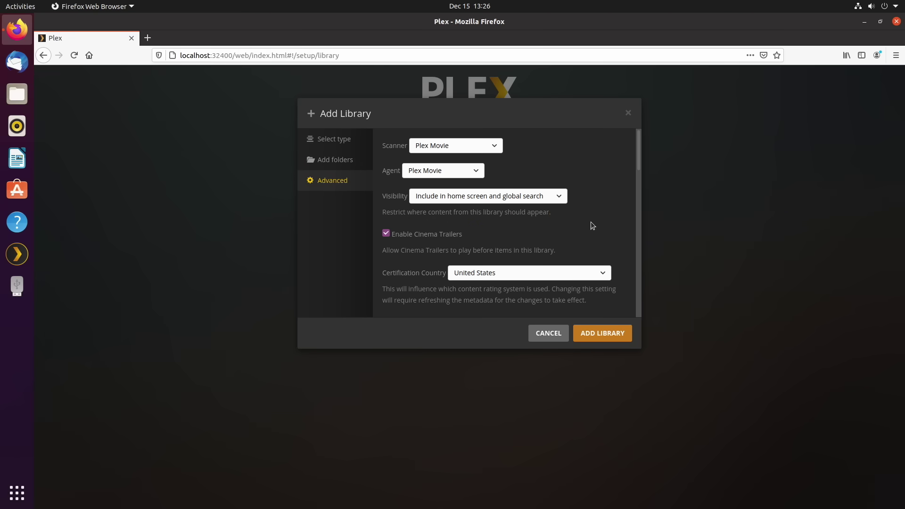
scroll(591, 222, down, 10)
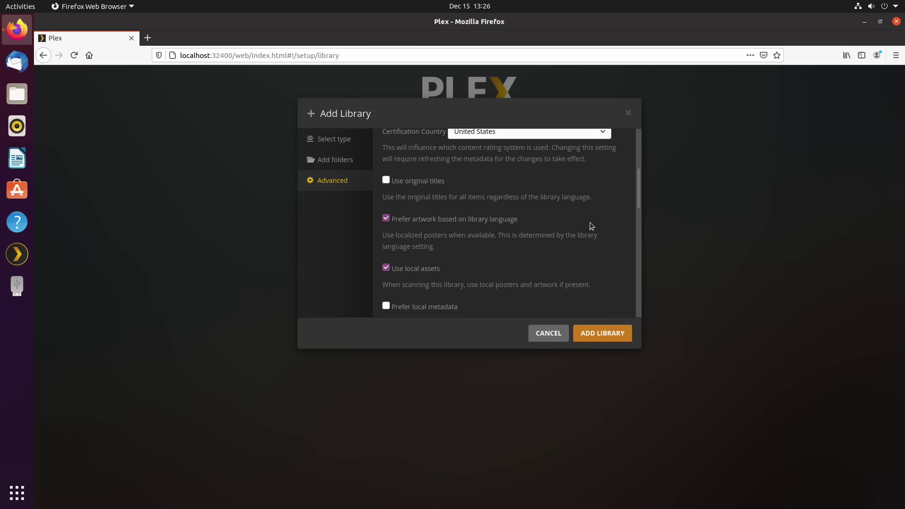
scroll(589, 224, up, 12)
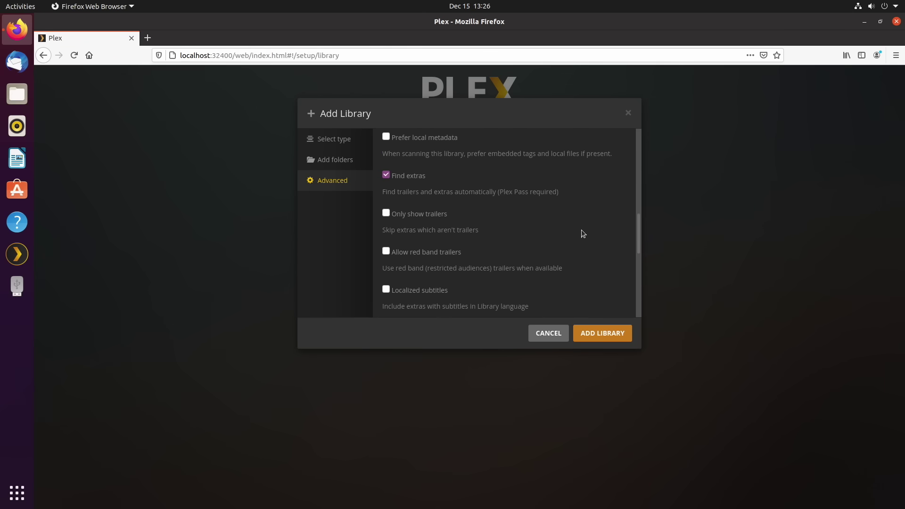
scroll(573, 238, down, 3)
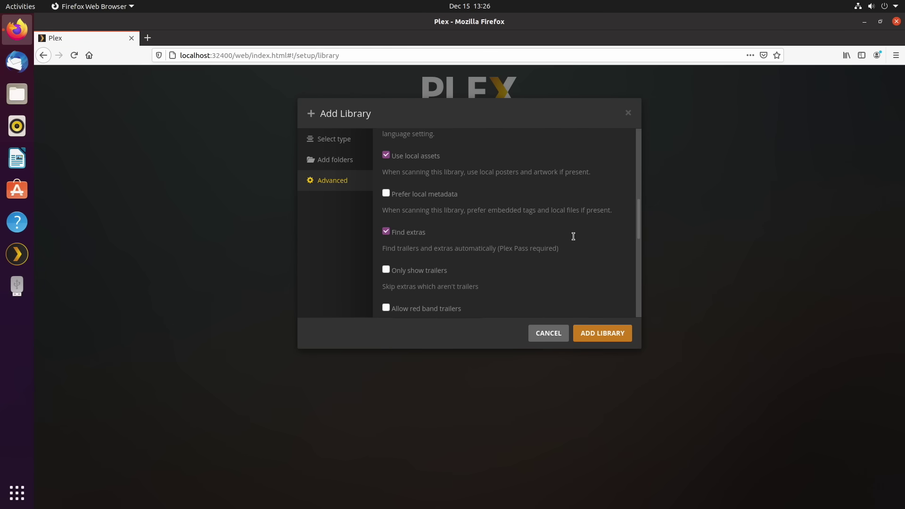
Review the remaining advanced library options, close the Add Library dialog without adding the library, and finish the server setup.
scroll(573, 236, down, 10)
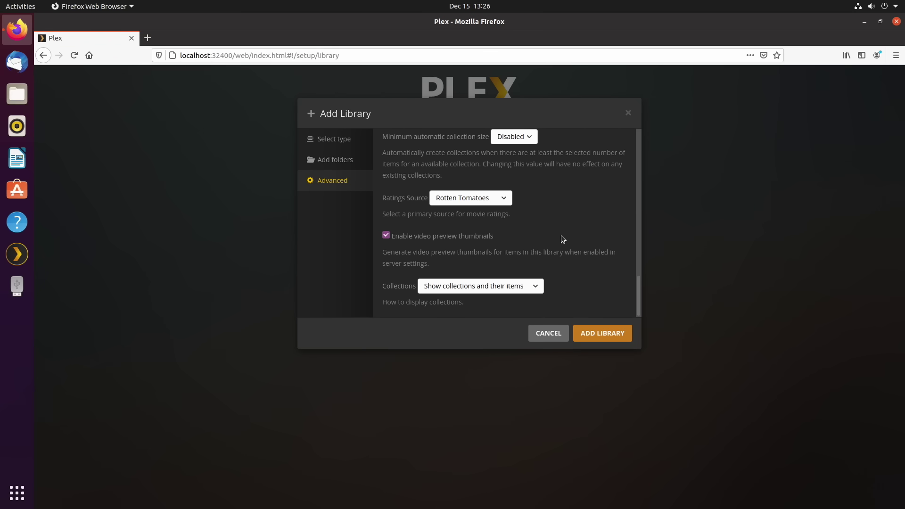
scroll(561, 236, up, 15)
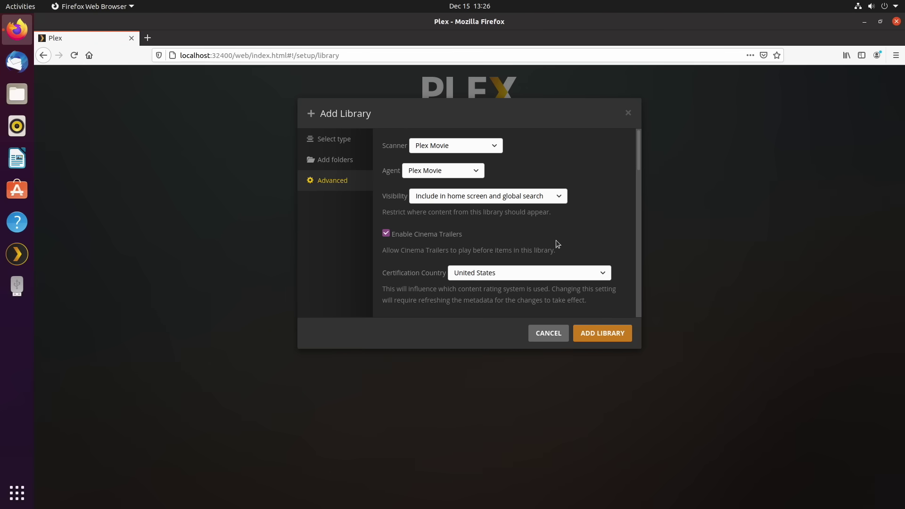
click(629, 113)
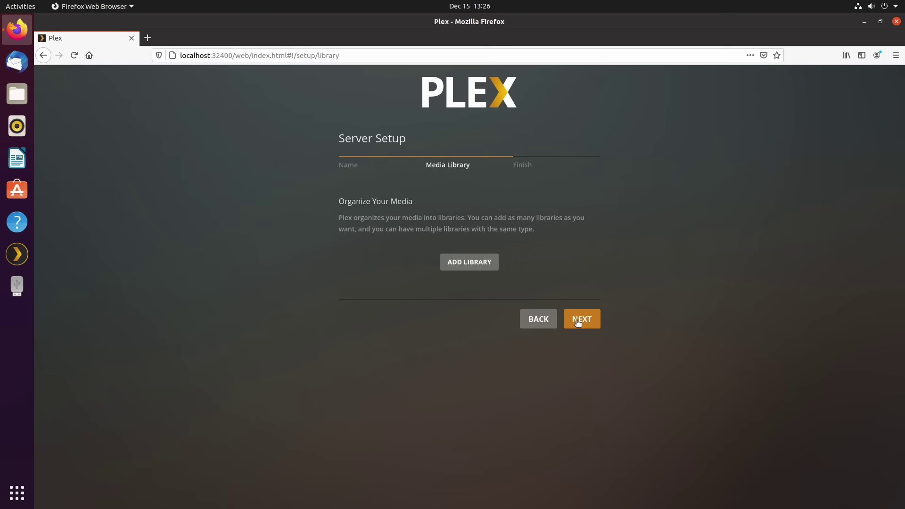
click(579, 320)
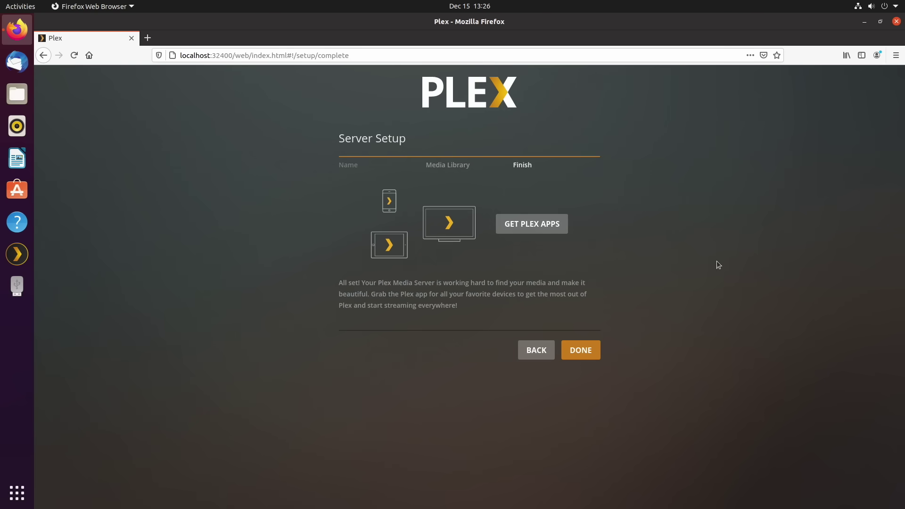
click(590, 349)
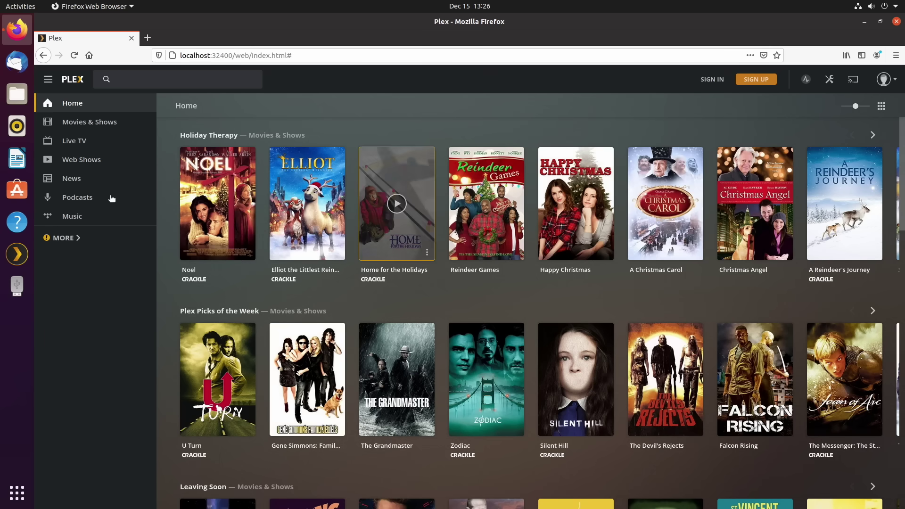
Open the Pi4 server from the full source list, sign in to the Plex account to claim it, and reopen the server.
click(66, 238)
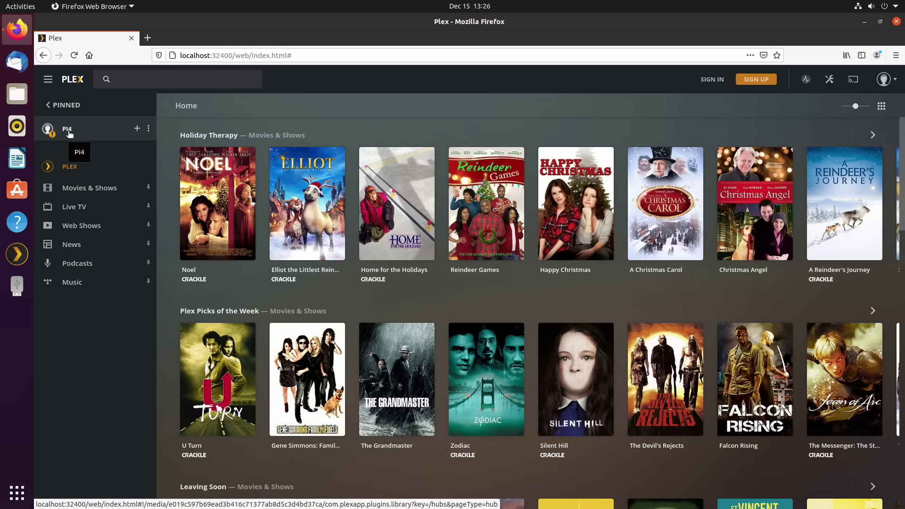
click(69, 132)
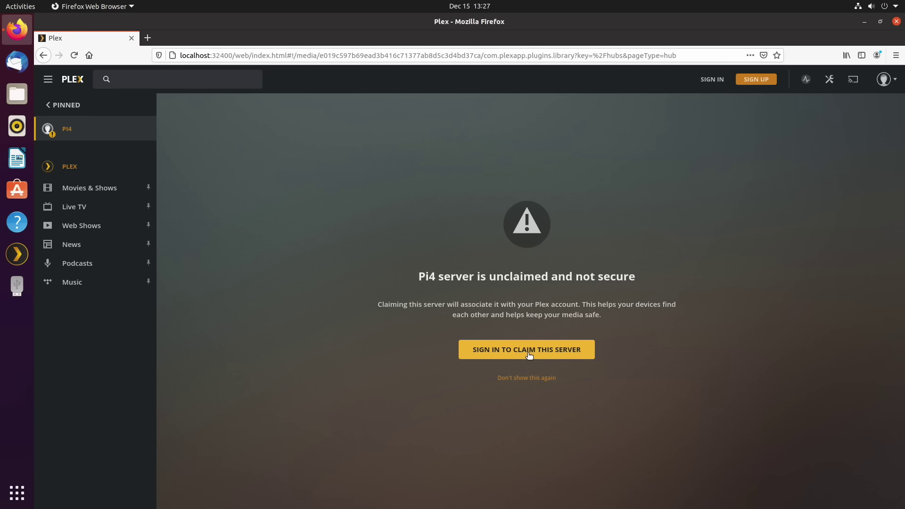
click(523, 351)
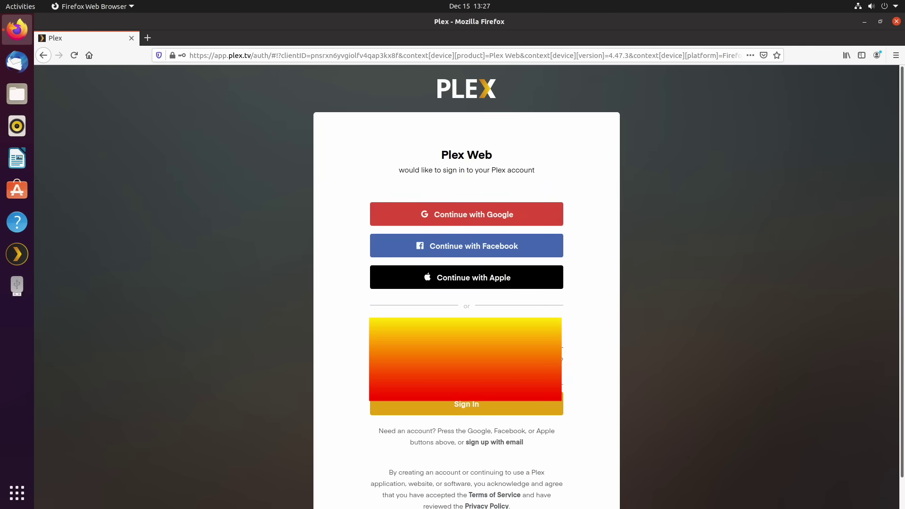
key(Return)
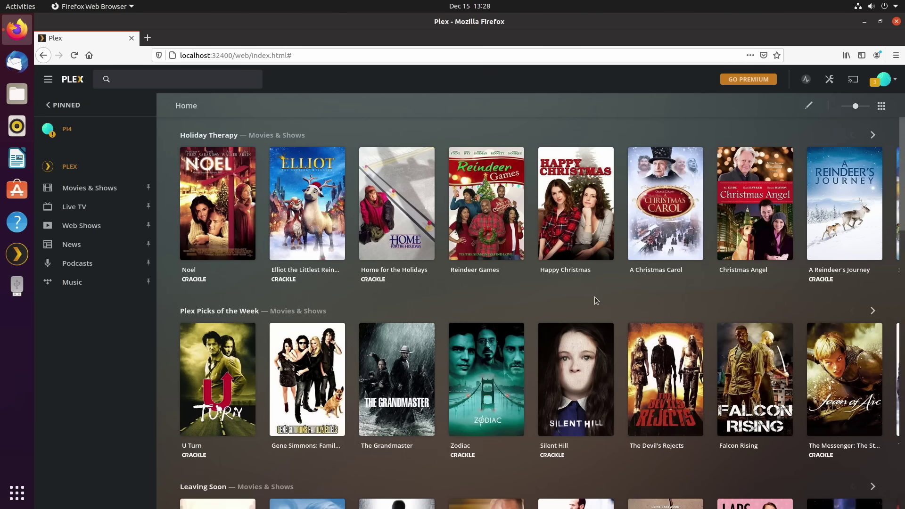
click(71, 129)
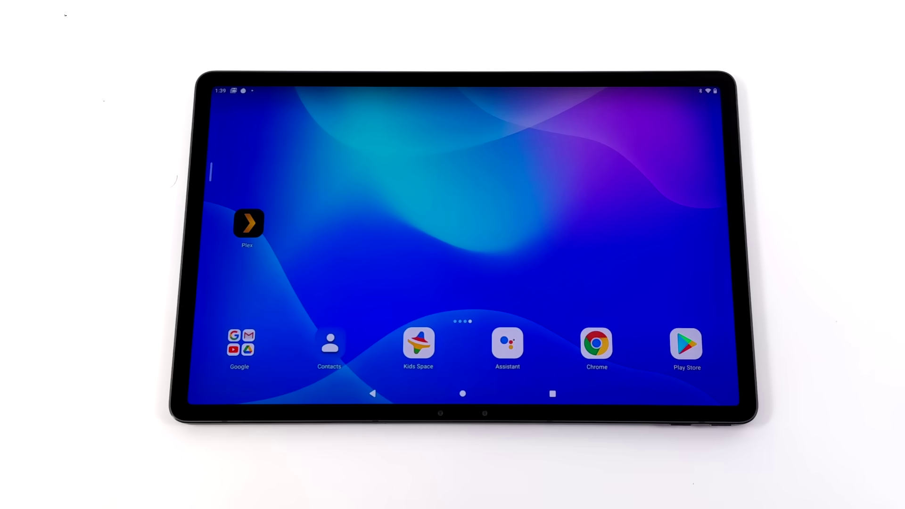
drag(299, 252, 424, 254)
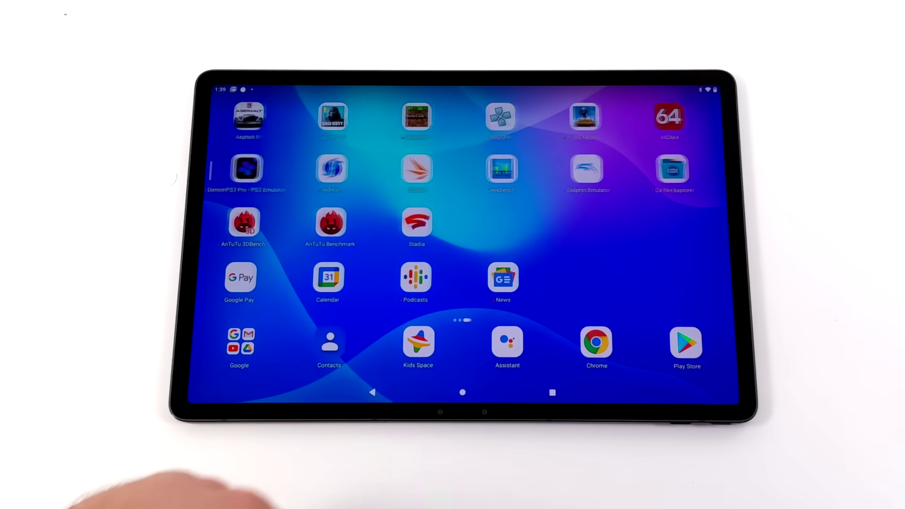
drag(364, 263, 156, 283)
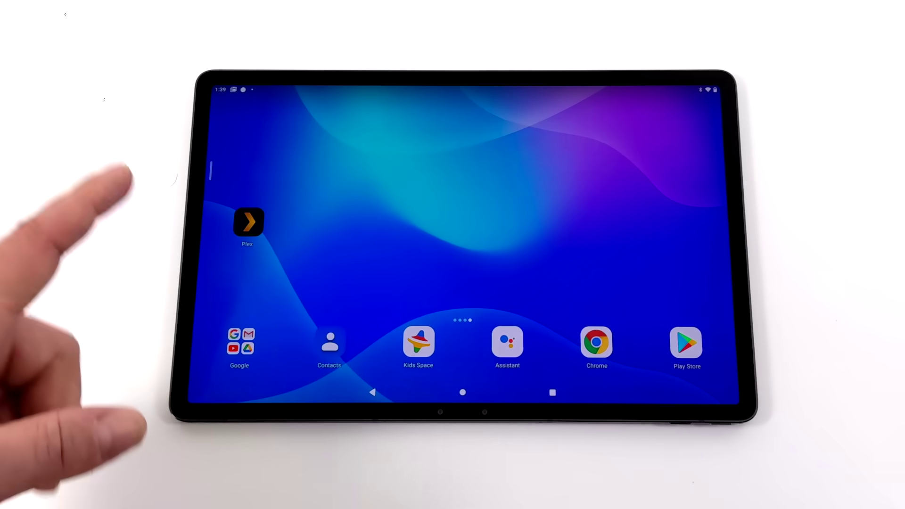
click(249, 214)
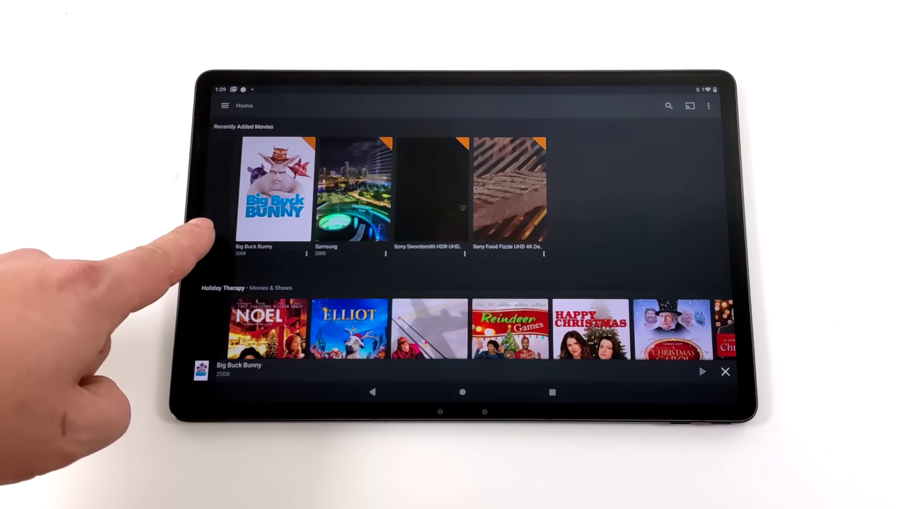
click(259, 160)
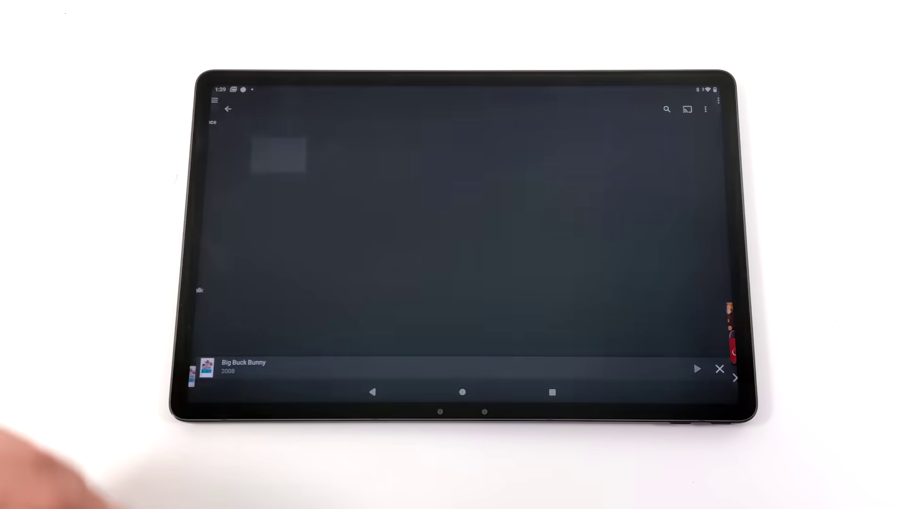
click(269, 239)
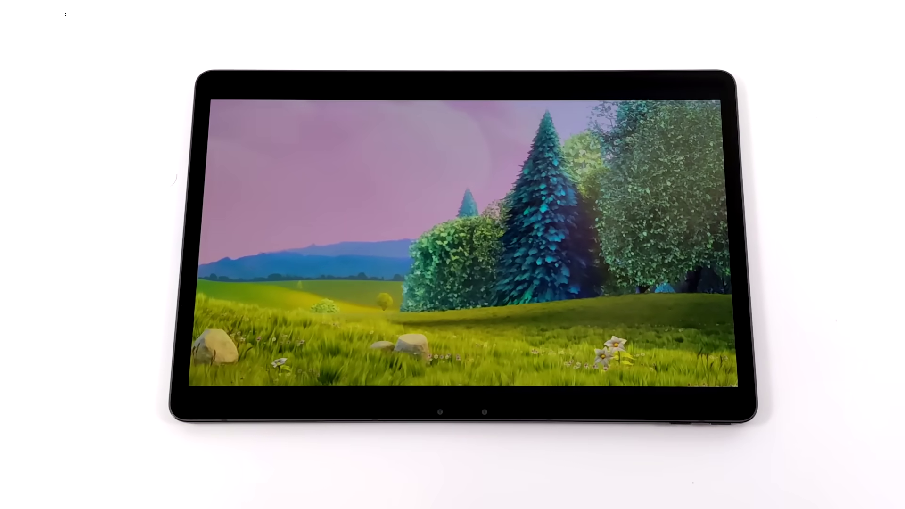
click(326, 309)
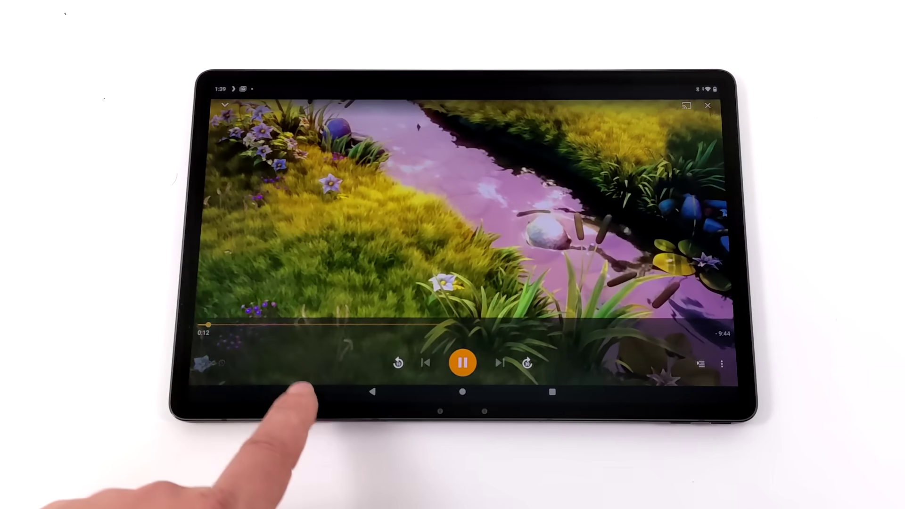
drag(222, 324, 425, 324)
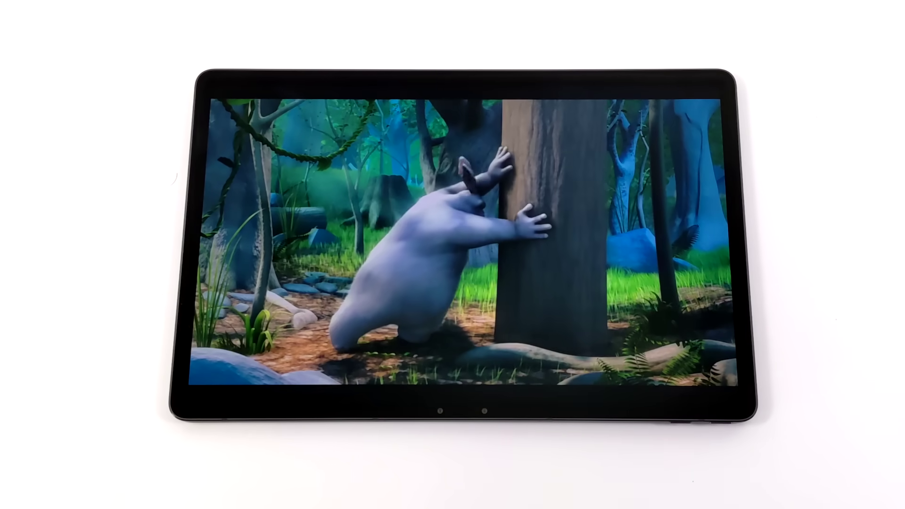
click(333, 385)
click(463, 362)
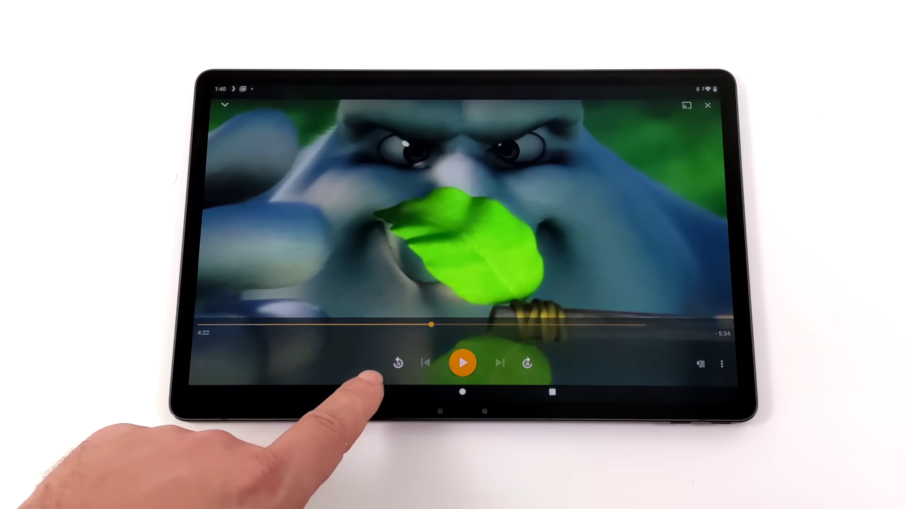
click(372, 392)
click(373, 392)
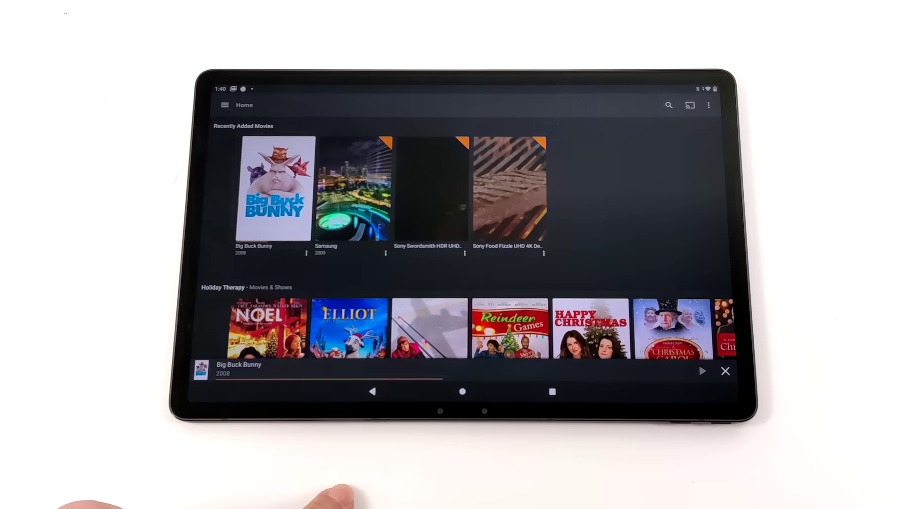
click(352, 192)
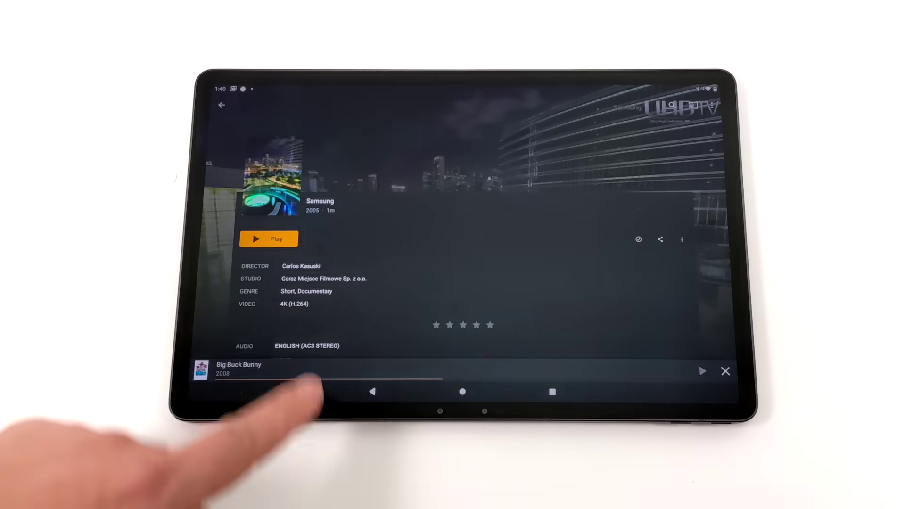
click(274, 238)
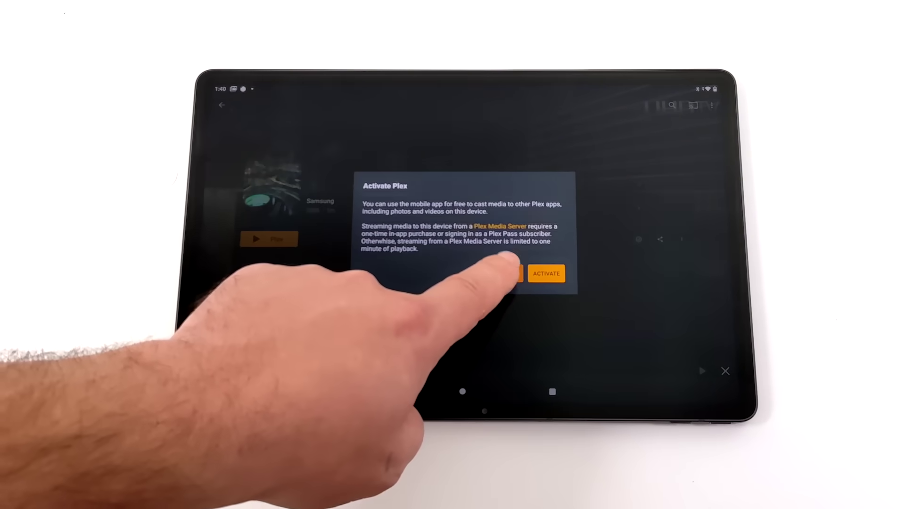
click(505, 272)
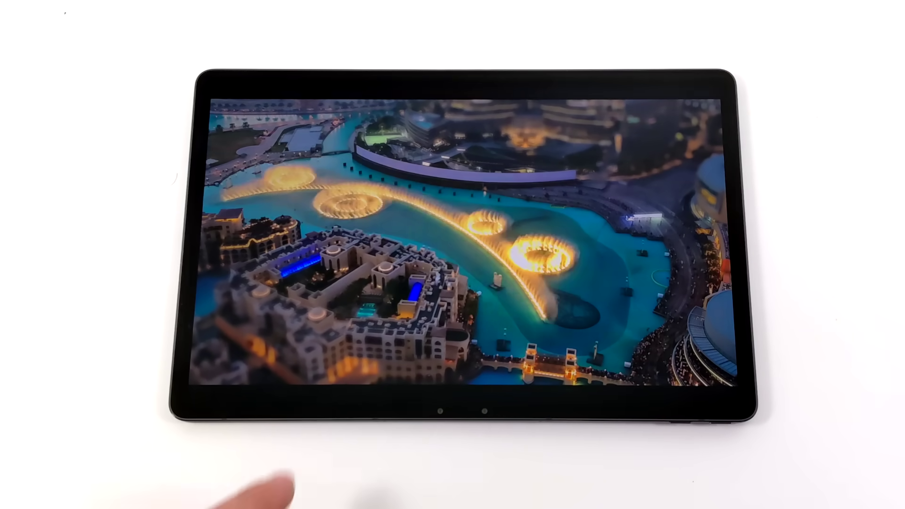
click(377, 363)
click(373, 391)
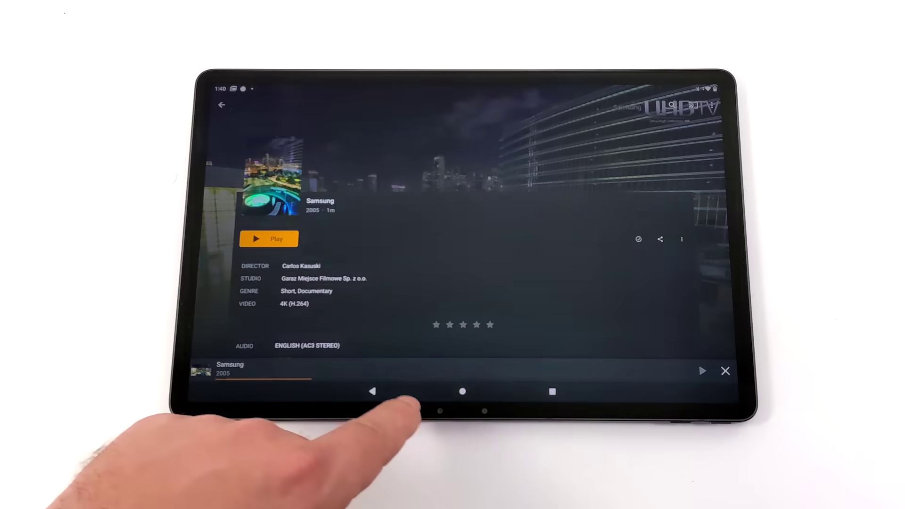
click(373, 391)
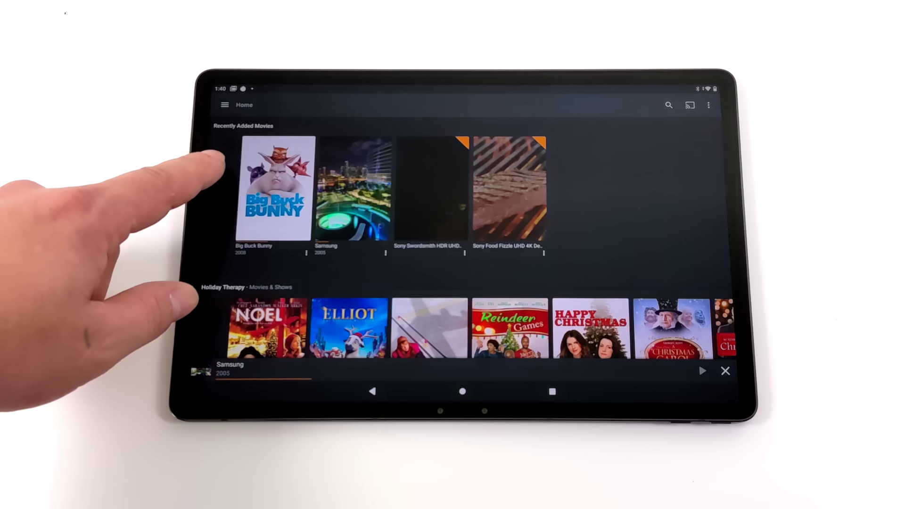
scroll(222, 188, up, 2)
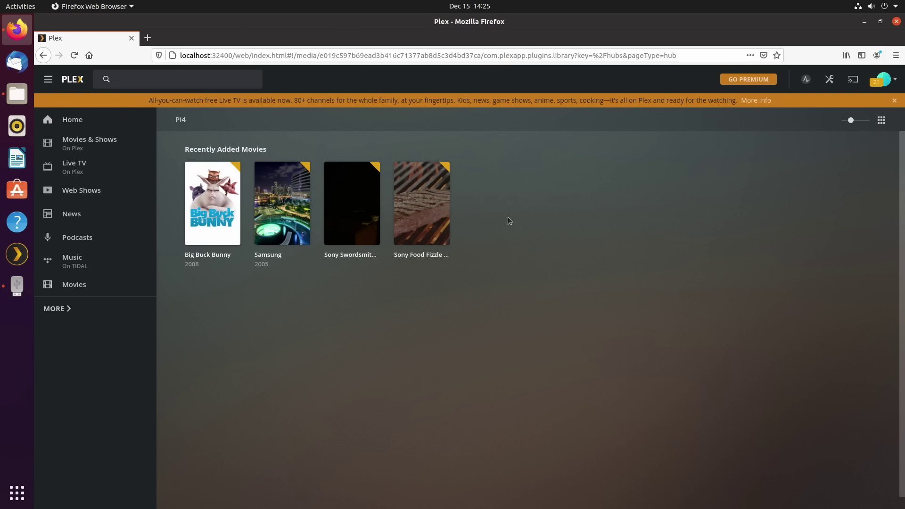
Minimize the browser window showing the Pi4 server's recently added movies to reveal the desktop.
click(864, 26)
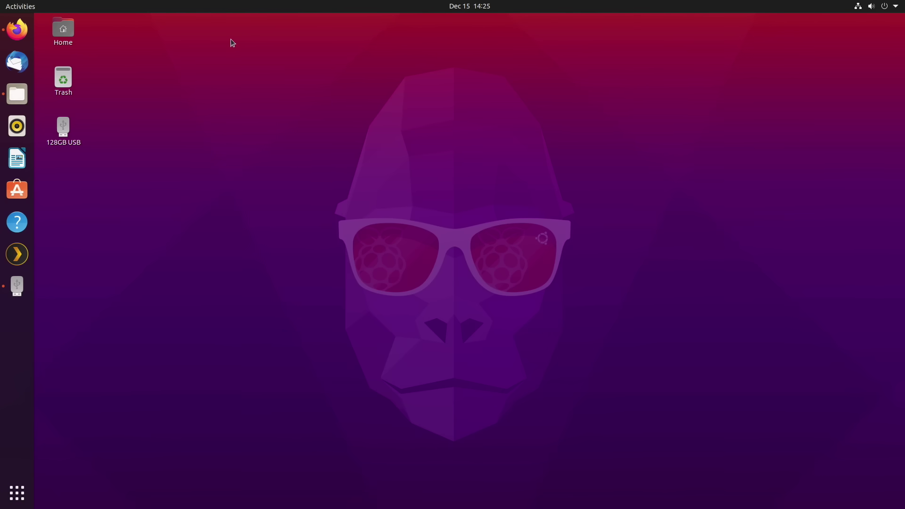
drag(231, 39, 691, 464)
drag(252, 32, 651, 474)
drag(291, 47, 635, 448)
Open the 128GB USB drive from the desktop to view its folders, and minimize the file window.
double_click(63, 129)
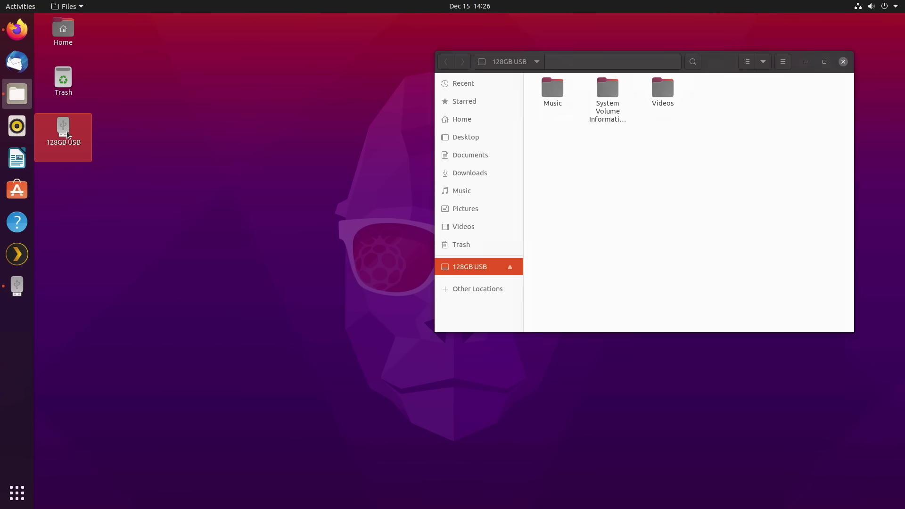
drag(726, 63, 624, 64)
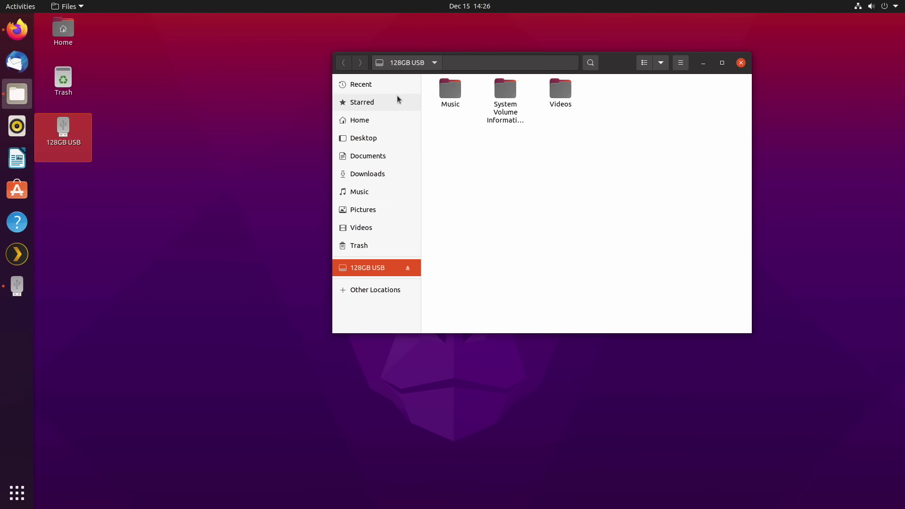
click(703, 63)
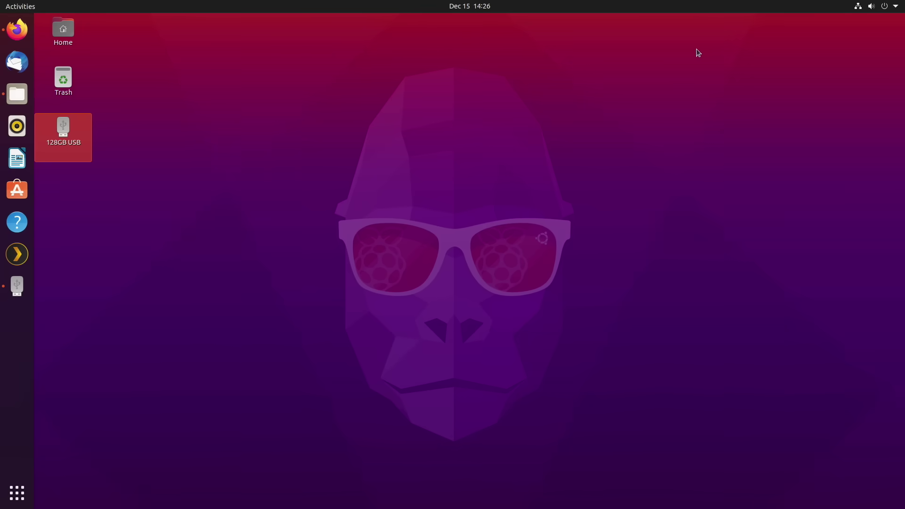